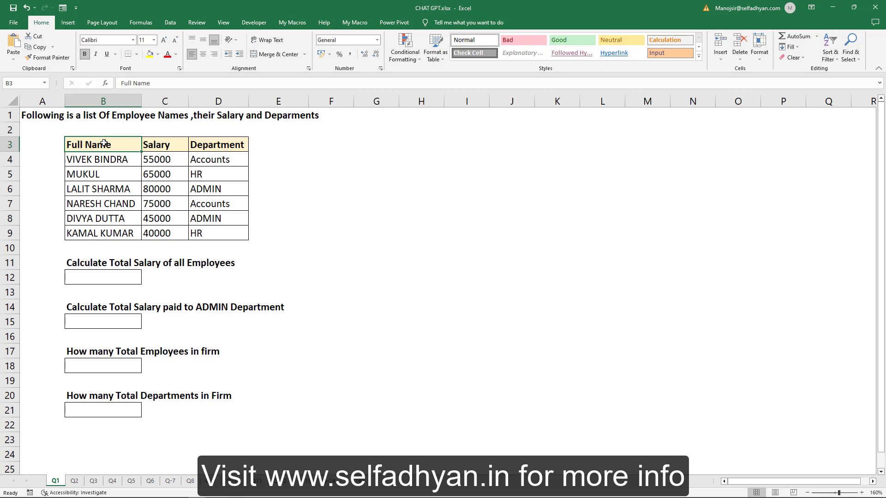
{"action": "left_click", "coordinate": [48, 143]}
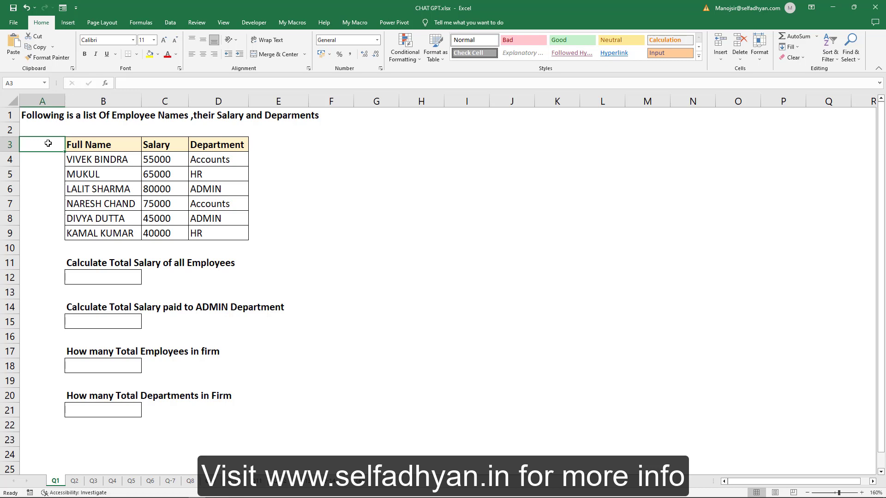
{"action": "left_click_drag", "start_coordinate": [105, 143], "coordinate": [216, 227]}
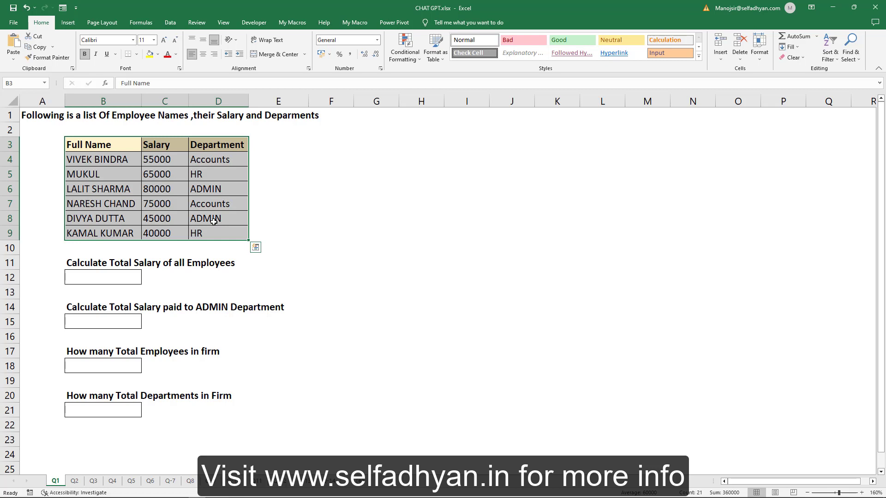
{"action": "key", "text": "ctrl+q"}
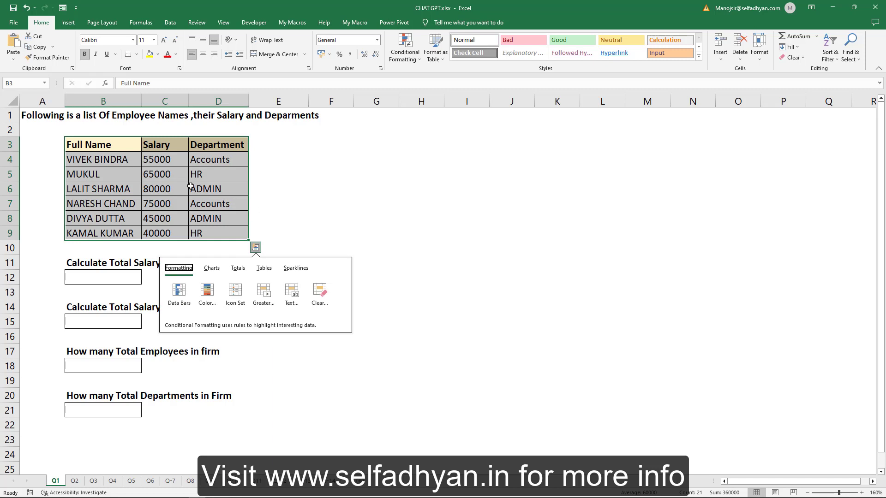
{"action": "key", "text": "Escape"}
Copy the employee table B3:D9 into a ChatGPT message, add "Calculate total salary formula" below it and send it.
{"action": "left_click_drag", "start_coordinate": [99, 146], "coordinate": [234, 239]}
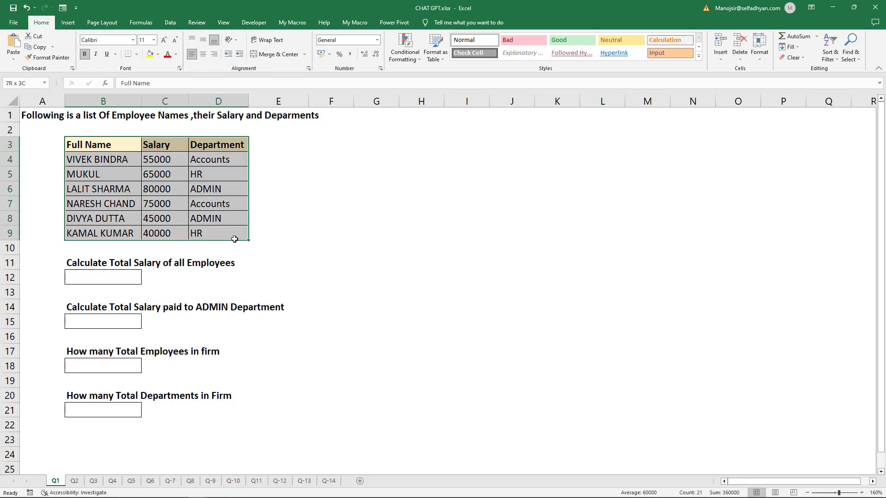
{"action": "key", "text": "ctrl+c"}
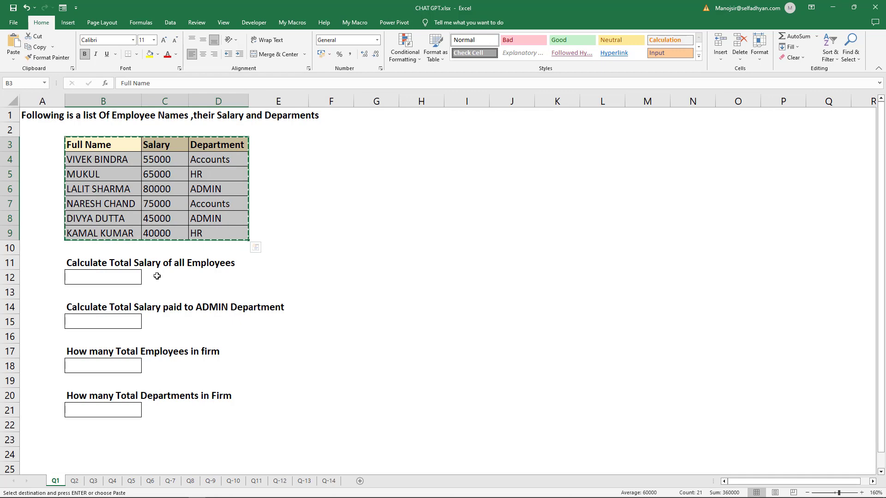
{"action": "key", "text": "alt+Tab"}
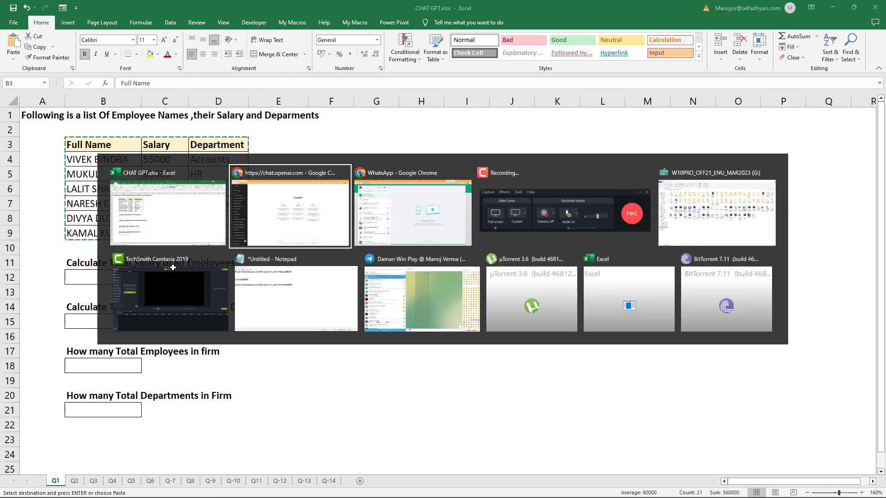
{"action": "left_click", "coordinate": [381, 467]}
{"action": "key", "text": "ctrl+v"}
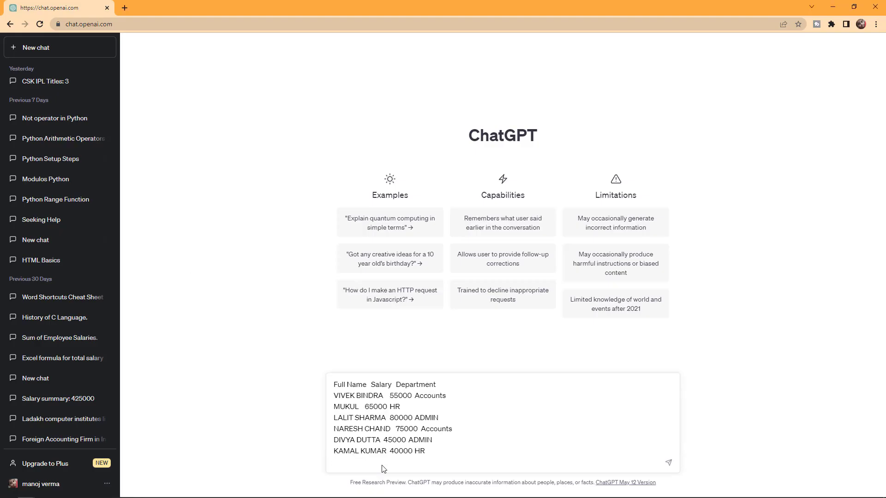
{"action": "type", "text": "Calculate total salary formula"}
{"action": "key", "text": "Return"}
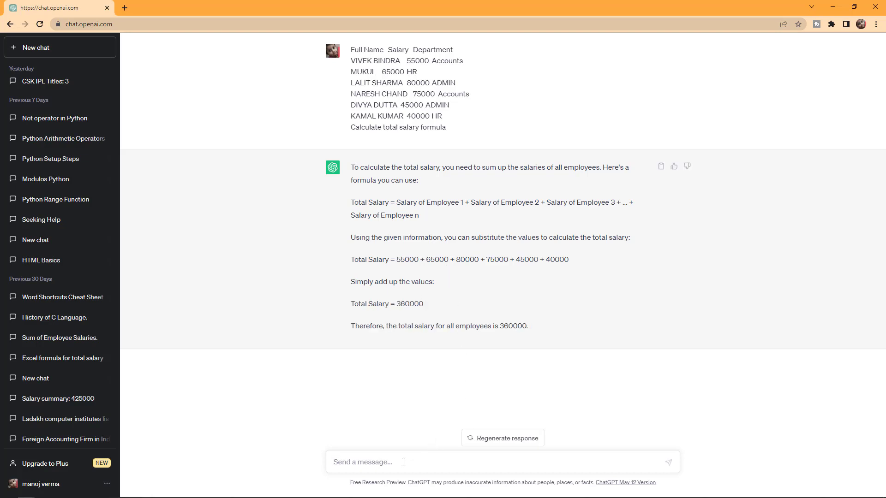
Ask ChatGPT for an "excel formula", and send the follow-up "our salary in C Column" to correct the range.
{"action": "type", "text": "excel formula"}
{"action": "key", "text": "Return"}
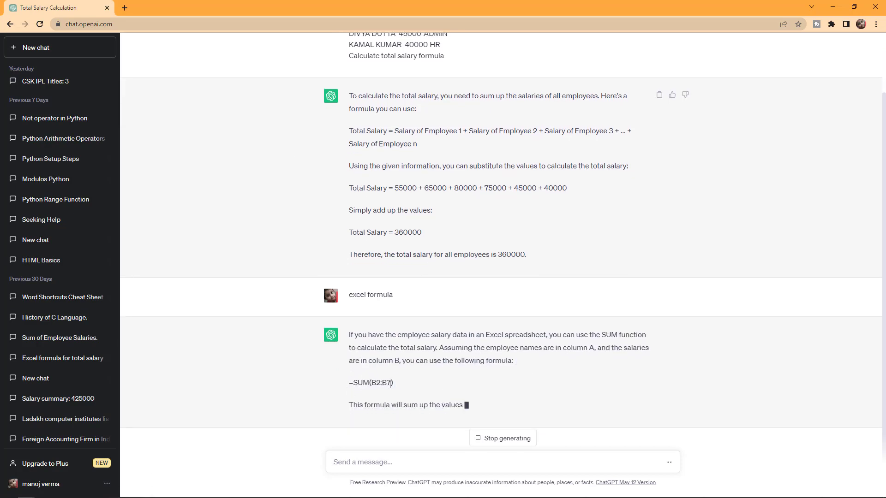
{"action": "scroll", "coordinate": [474, 284], "scroll_direction": "up", "scroll_amount": 2}
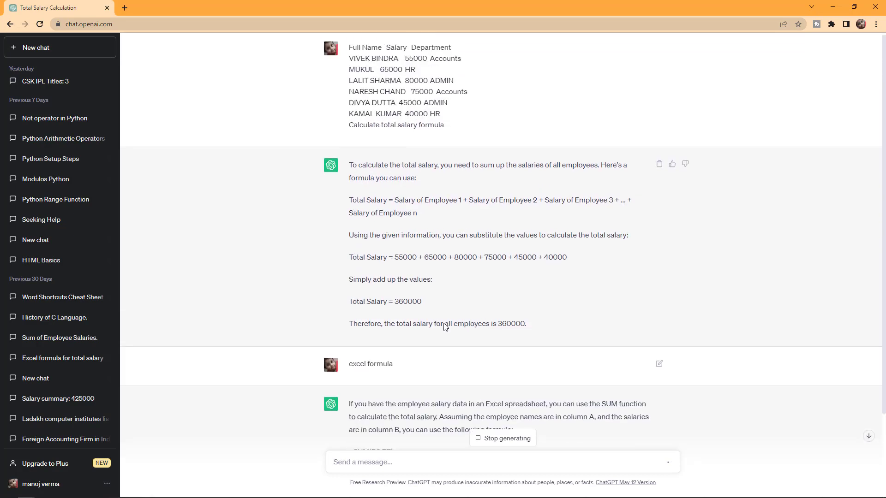
{"action": "scroll", "coordinate": [461, 283], "scroll_direction": "down", "scroll_amount": 3}
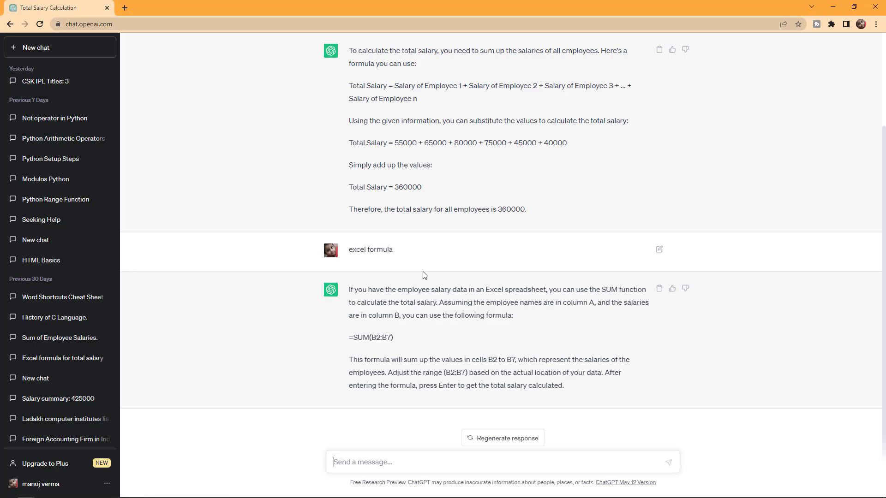
{"action": "type", "text": "our salary in C Column"}
{"action": "key", "text": "Return"}
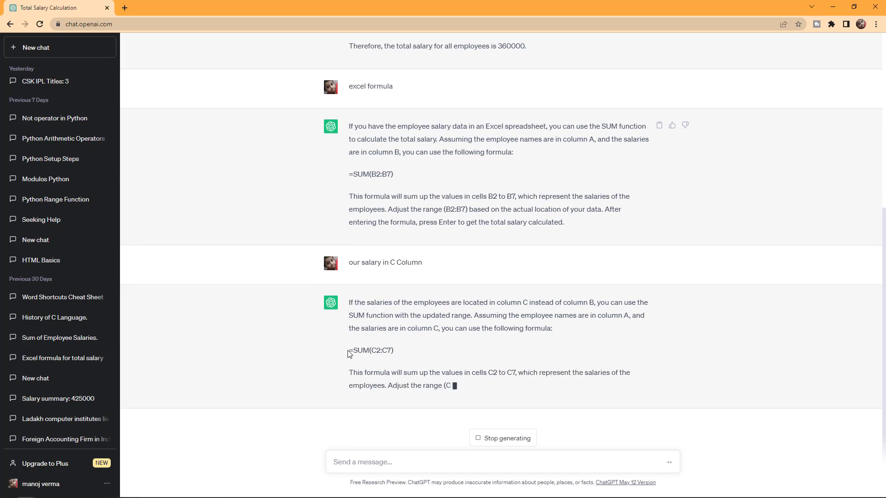
Copy the suggested formula =SUM(C2:C7) from ChatGPT into cell B12 of the Excel sheet.
{"action": "left_click_drag", "start_coordinate": [348, 354], "coordinate": [392, 350]}
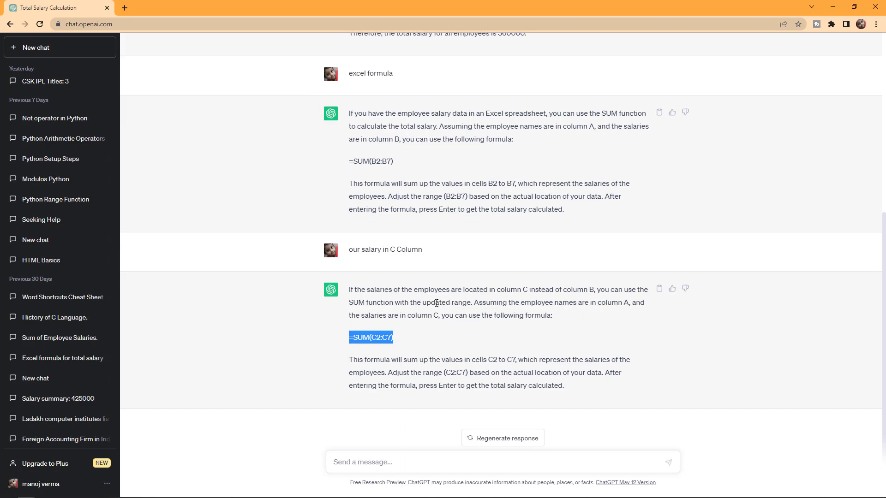
{"action": "key", "text": "alt+Tab"}
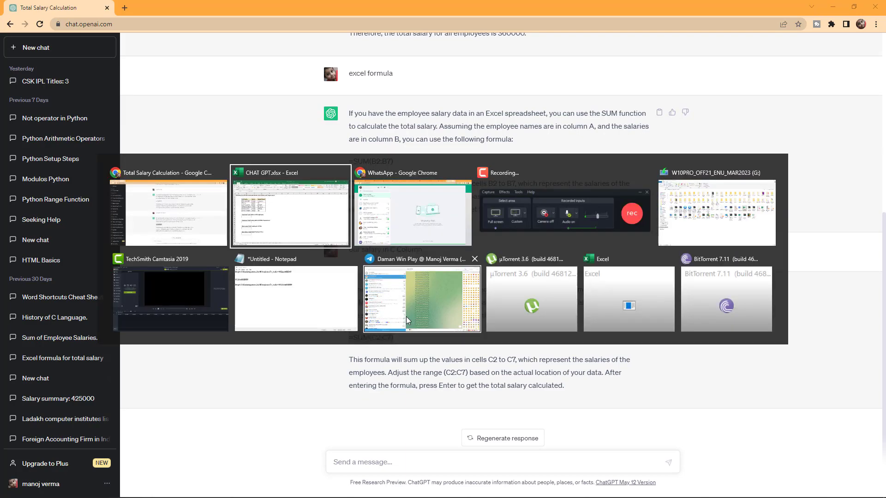
{"action": "left_click", "coordinate": [116, 277]}
{"action": "key", "text": "ctrl+v"}
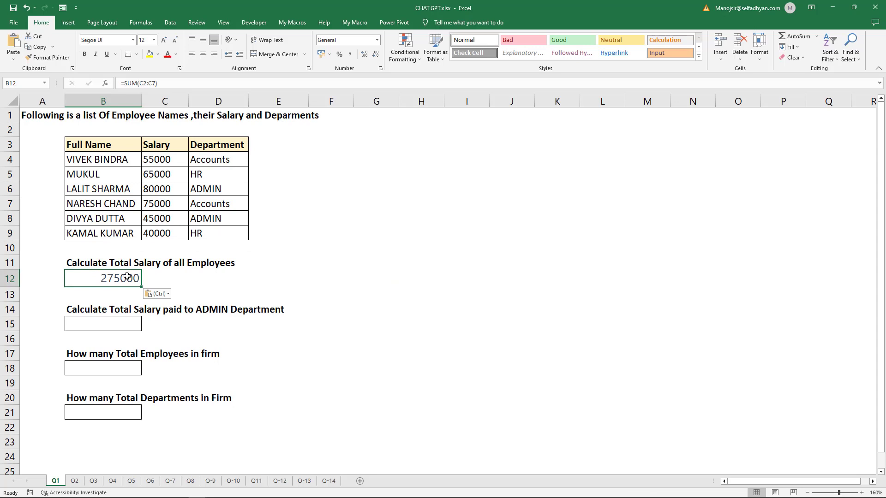
Select cell B15 for the ADMIN total, and send ChatGPT the request "i want to total for admin department".
{"action": "left_click", "coordinate": [109, 319]}
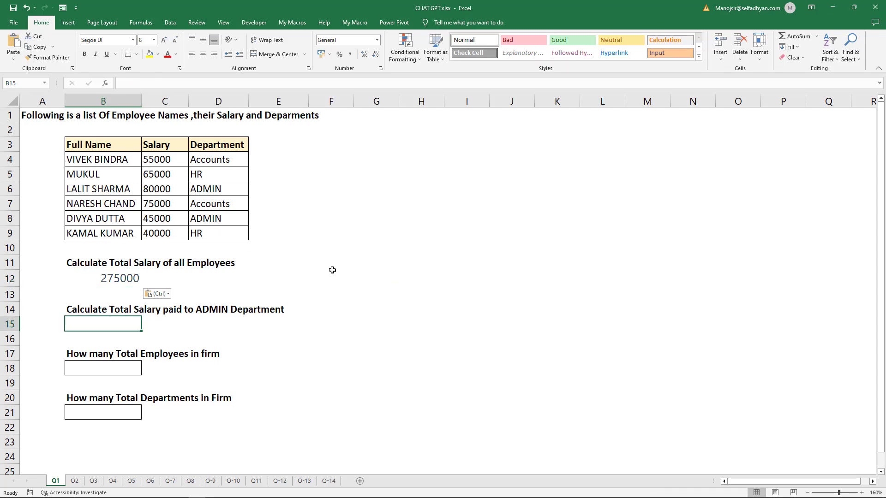
{"action": "key", "text": "Escape"}
{"action": "key", "text": "alt+Tab"}
{"action": "left_click", "coordinate": [379, 464]}
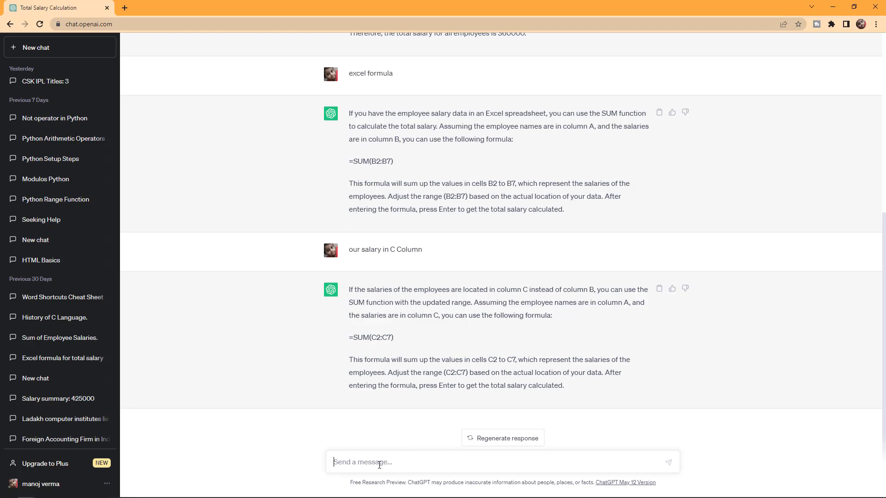
{"action": "type", "text": "i want to total for"}
{"action": "key", "text": "alt+Tab"}
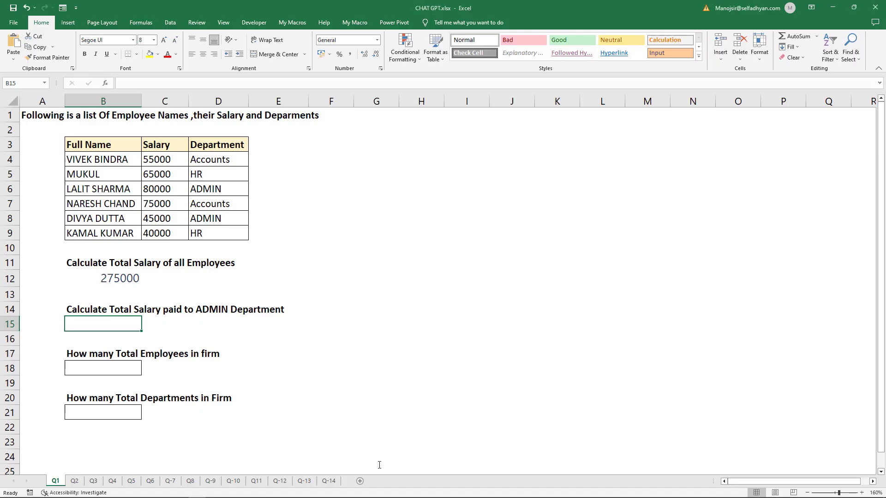
{"action": "key", "text": "alt+Tab"}
{"action": "type", "text": "admin "}
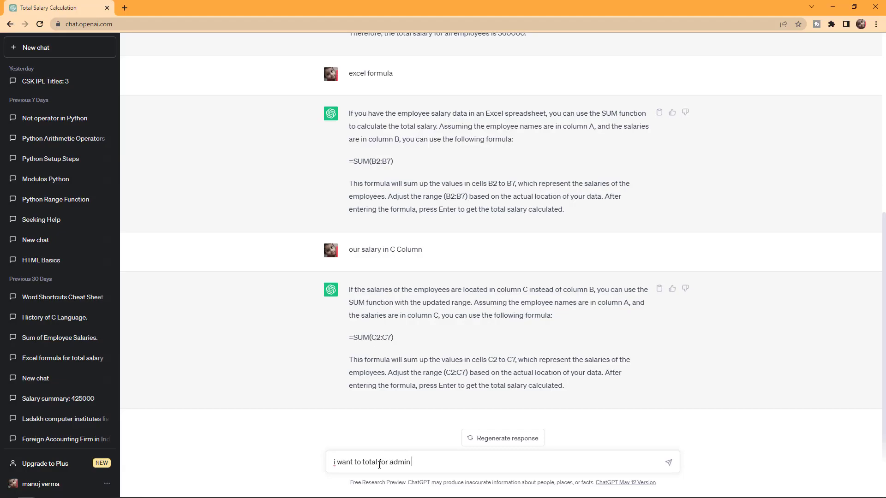
{"action": "type", "text": "department"}
{"action": "key", "text": "Return"}
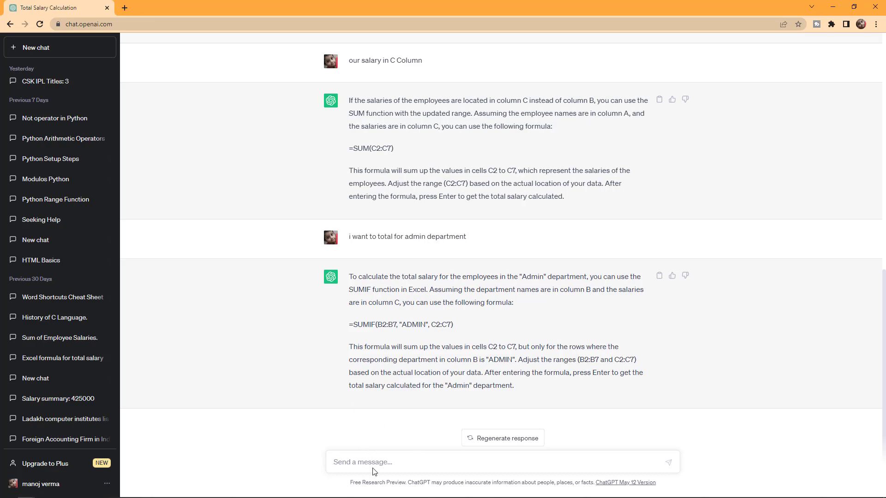
Send ChatGPT the clarification "salary in C Column and department in D Column".
{"action": "type", "text": "salary in C Column and department in "}
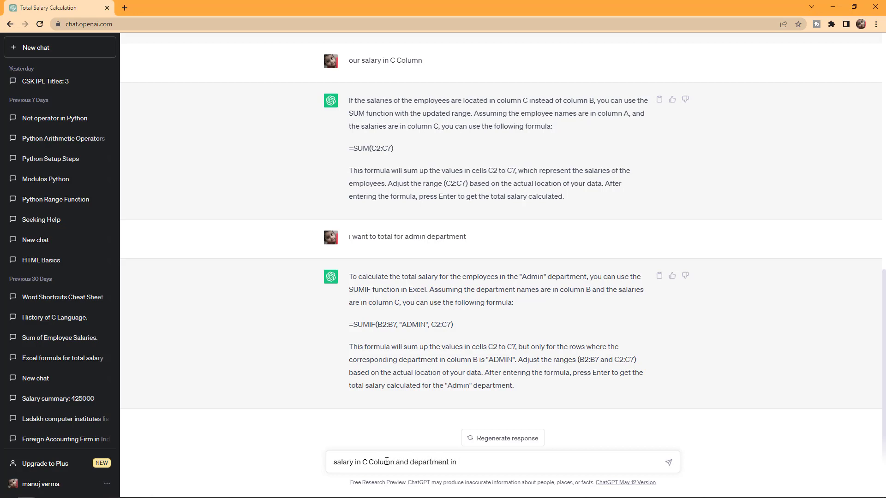
{"action": "type", "text": "D Column"}
{"action": "key", "text": "Return"}
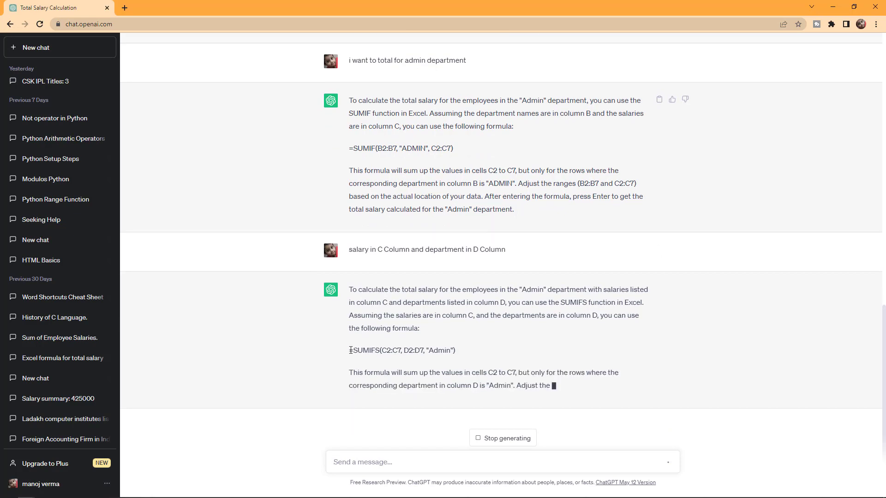
Copy the suggested formula =SUMIFS(C2:C7, D2:D7, "Admin") from ChatGPT into cell B15 of the Excel sheet.
{"action": "left_click_drag", "start_coordinate": [350, 350], "coordinate": [456, 351]}
{"action": "key", "text": "ctrl+c"}
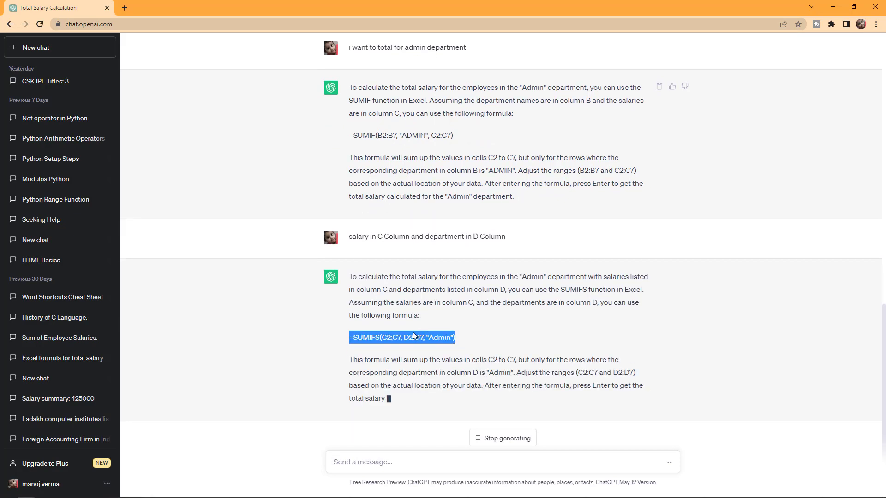
{"action": "key", "text": "alt+Tab"}
{"action": "key", "text": "ctrl+v"}
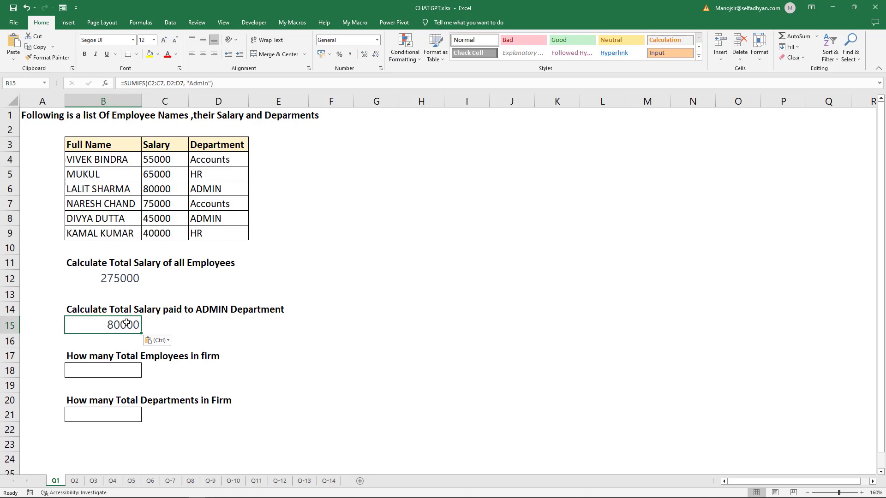
Check the ADMIN salaries in the table against the ranges used by the SUMIFS formula in cell B15.
{"action": "left_click", "coordinate": [184, 189]}
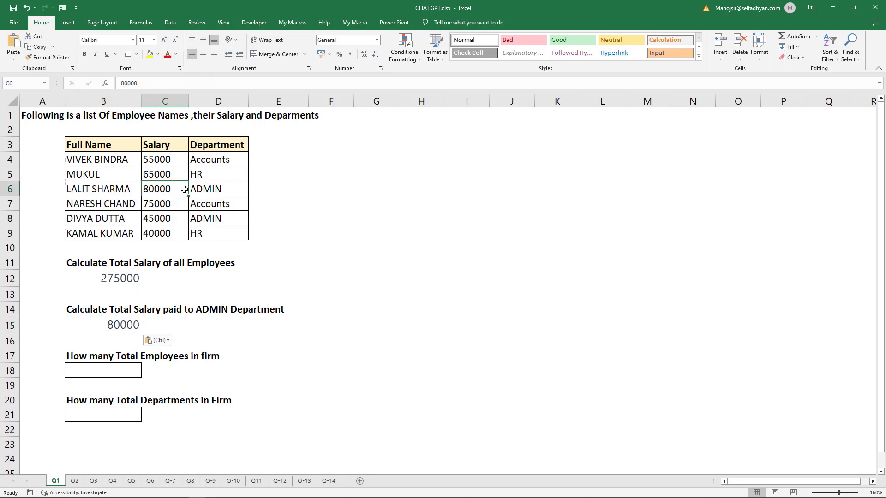
{"action": "left_click", "coordinate": [176, 201]}
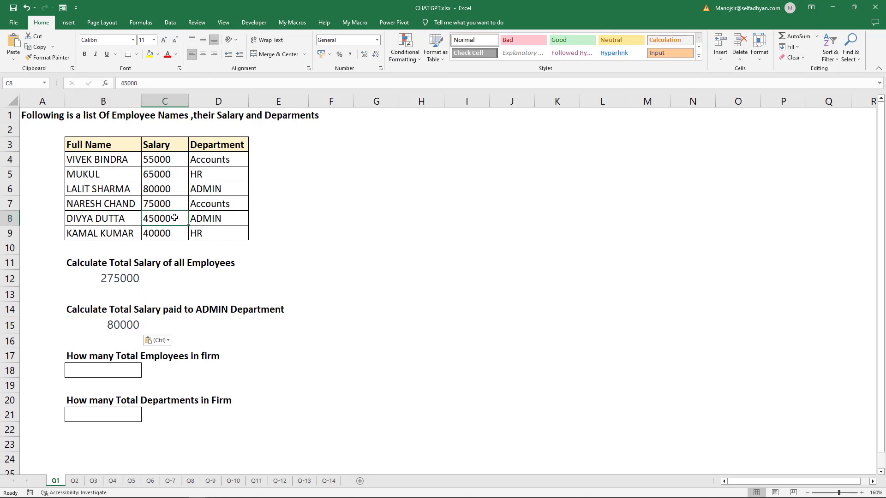
{"action": "left_click", "coordinate": [116, 321]}
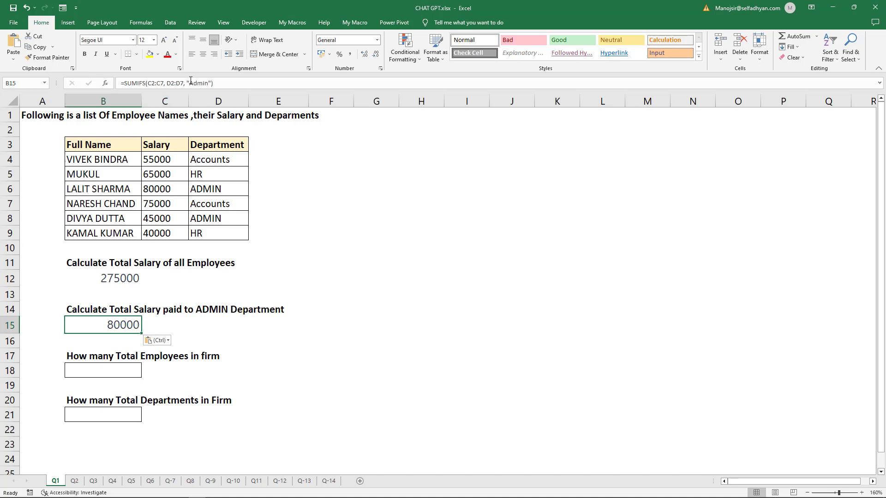
{"action": "key", "text": "ctrl"}
{"action": "key", "text": "ctrl"}
{"action": "key", "text": "ctrl"}
{"action": "key", "text": "ctrl"}
{"action": "double_click", "coordinate": [122, 327]}
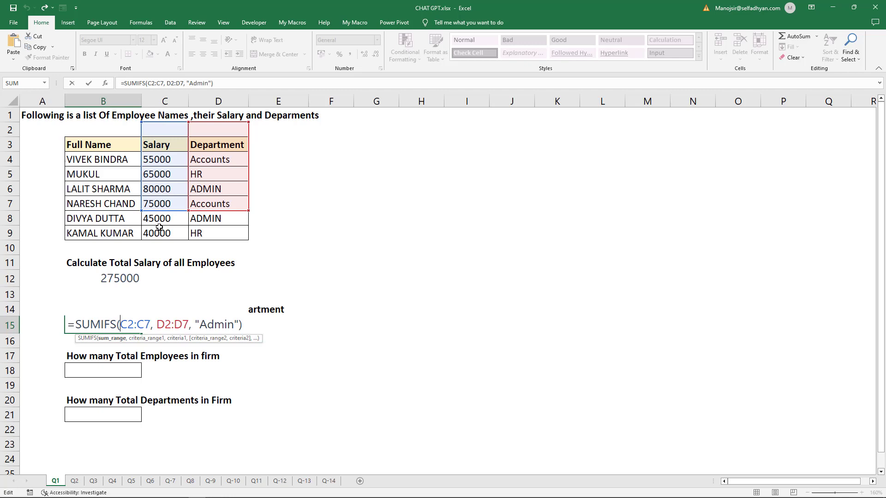
{"action": "key", "text": "ctrl+Return"}
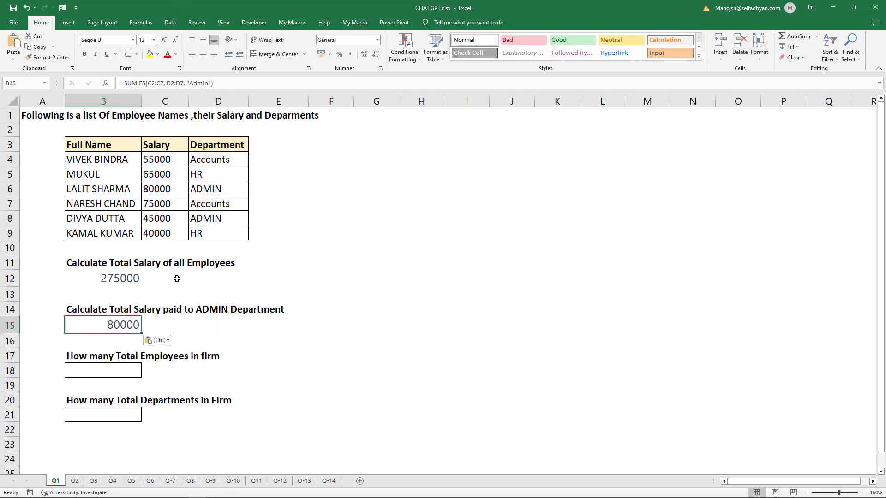
Switch to ChatGPT, send the clarification "name start with 4th row" and review the replies.
{"action": "key", "text": "alt+Tab"}
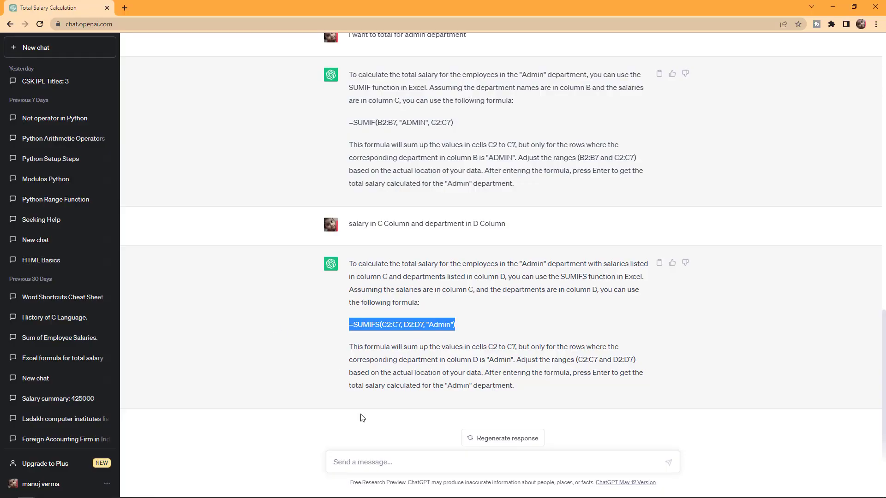
{"action": "left_click", "coordinate": [373, 462]}
{"action": "type", "text": "me "}
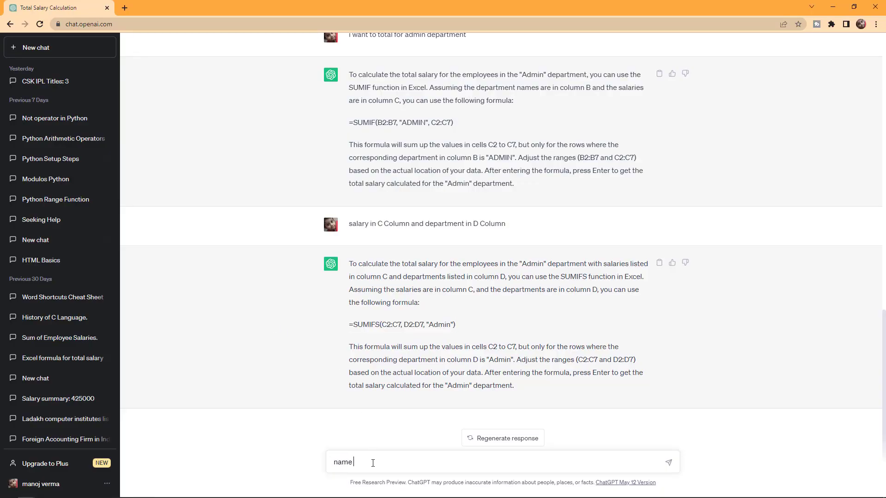
{"action": "type", "text": "start with 4th row"}
{"action": "key", "text": "Return"}
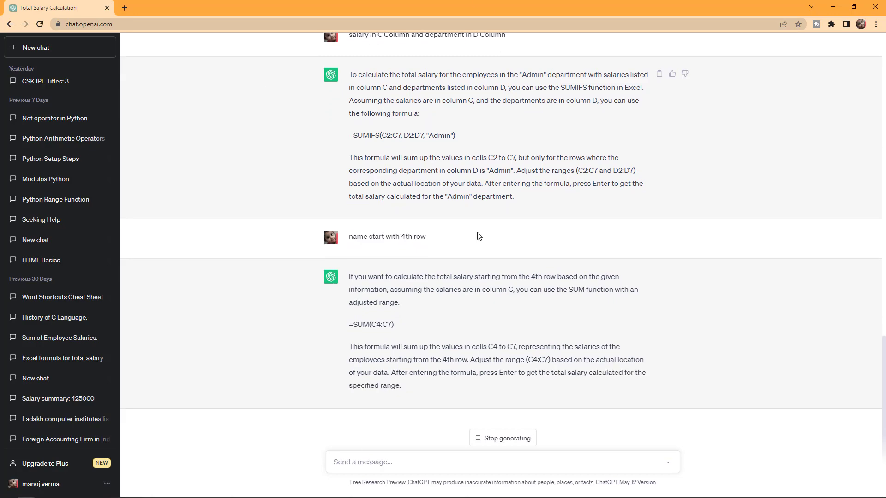
{"action": "scroll", "coordinate": [477, 235], "scroll_direction": "up", "scroll_amount": 7}
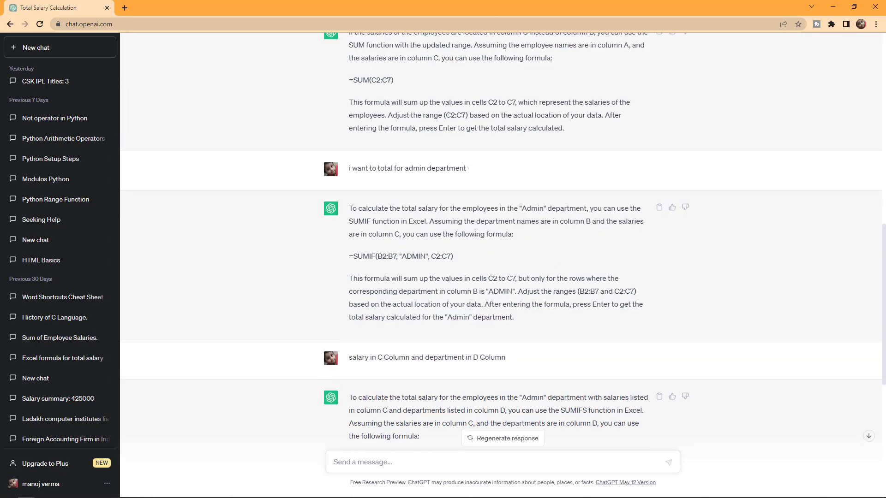
Copy the employee table B3:D9 from the Excel sheet into a new ChatGPT message.
{"action": "key", "text": "alt+Tab"}
{"action": "left_click_drag", "start_coordinate": [108, 148], "coordinate": [229, 237]}
{"action": "key", "text": "ctrl+c"}
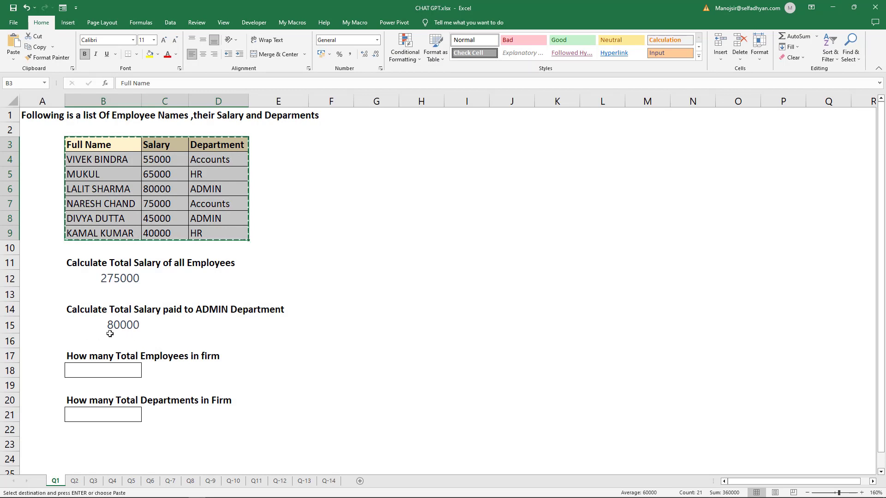
{"action": "key", "text": "alt+Tab"}
{"action": "key", "text": "ctrl+v"}
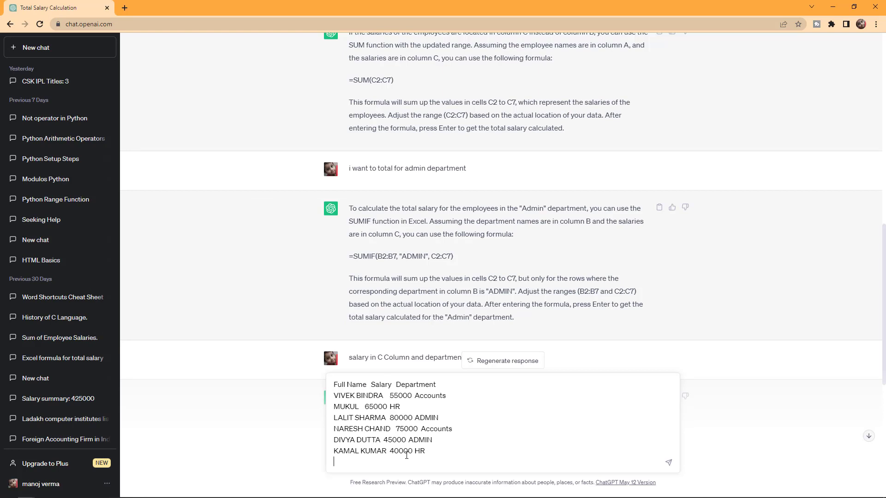
Append and send "our data start with 4th row and want to calculate total for admin department and department in D Column and salary in B Colum".
{"action": "type", "text": "our data start with 4th row and want to calc"}
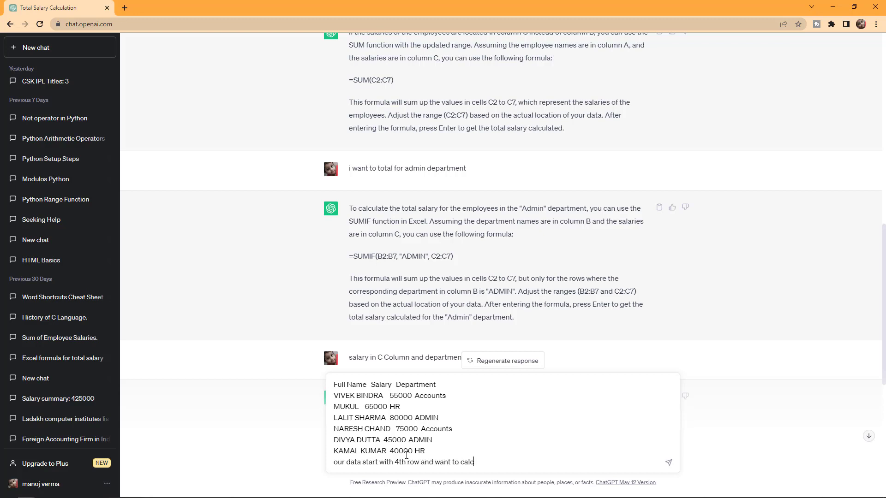
{"action": "type", "text": "ulate total for admin department and department i"}
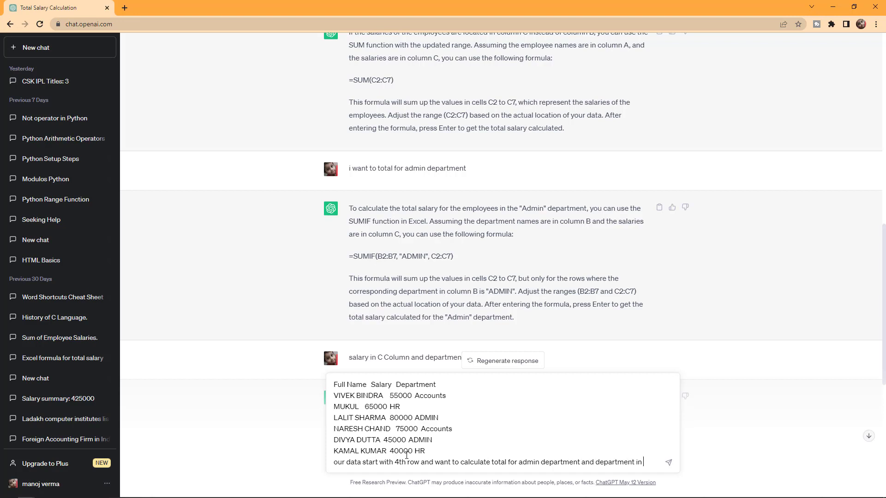
{"action": "type", "text": "n"}
{"action": "key", "text": "alt+Tab"}
{"action": "key", "text": "alt+Tab"}
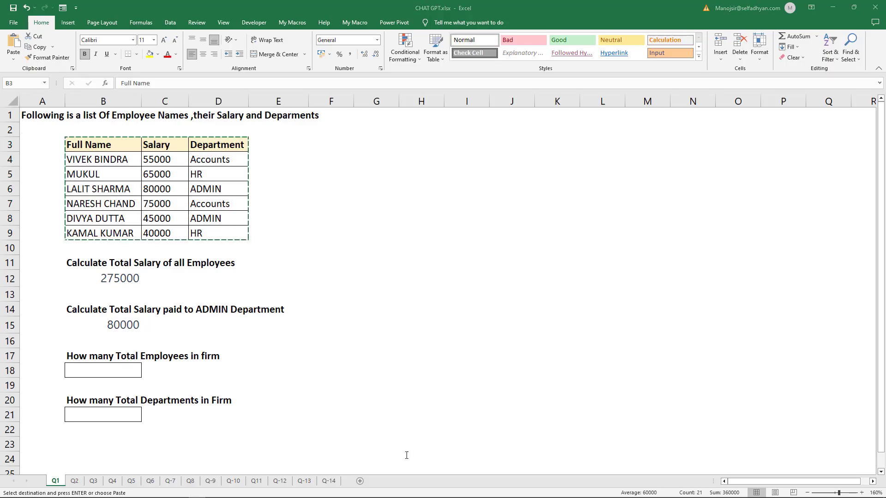
{"action": "type", "text": "D Column"}
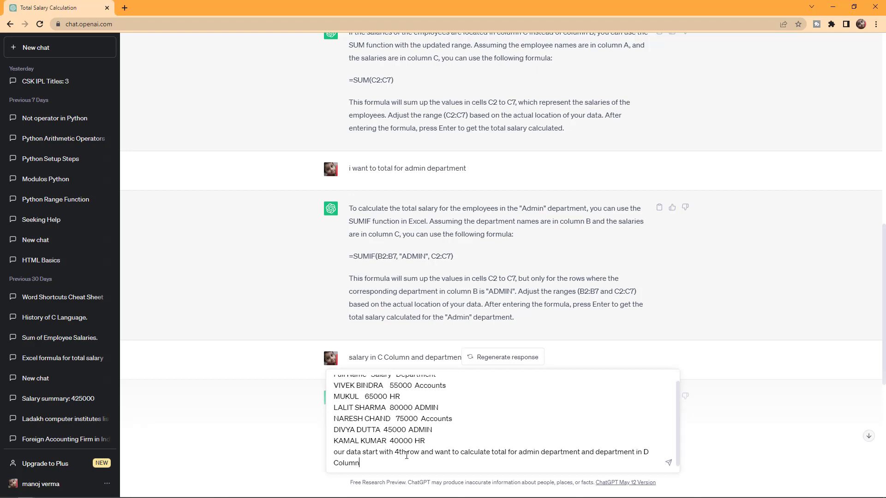
{"action": "type", "text": " and salary in B Colum"}
{"action": "key", "text": "Return"}
{"action": "scroll", "coordinate": [470, 382], "scroll_direction": "down", "scroll_amount": 9}
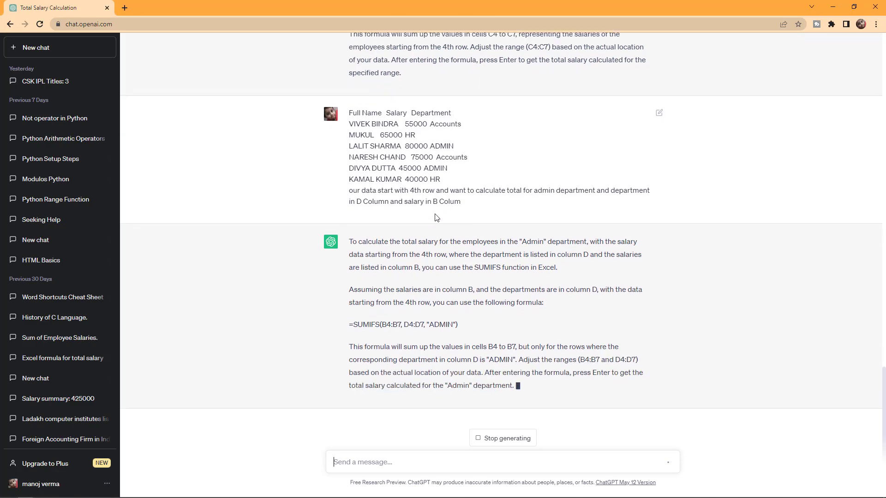
Copy the suggested formula =SUMIFS(B4:B7, D4:D7, "ADMIN") from ChatGPT into cell B15 of the Excel sheet.
{"action": "key", "text": "alt+Tab"}
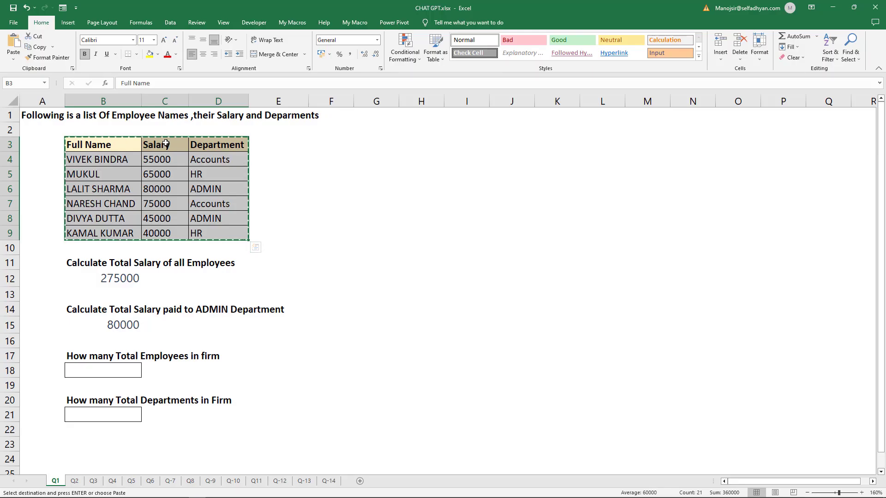
{"action": "key", "text": "alt+Tab"}
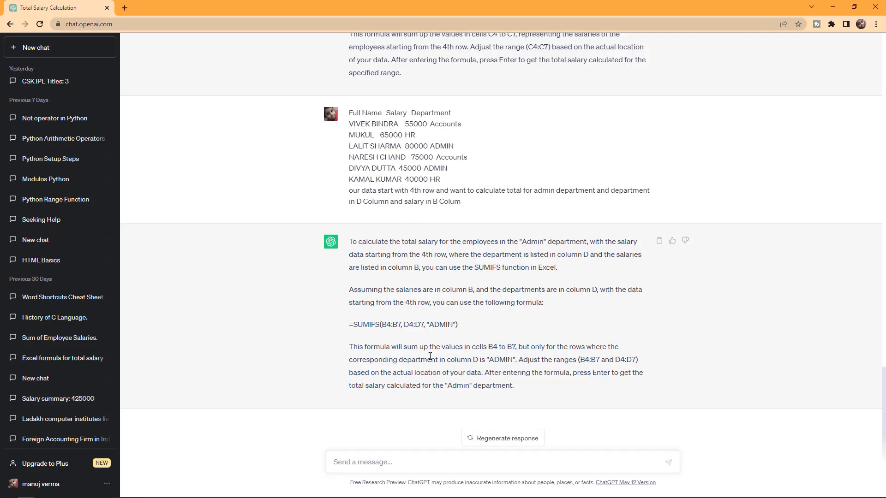
{"action": "left_click_drag", "start_coordinate": [350, 326], "coordinate": [463, 326]}
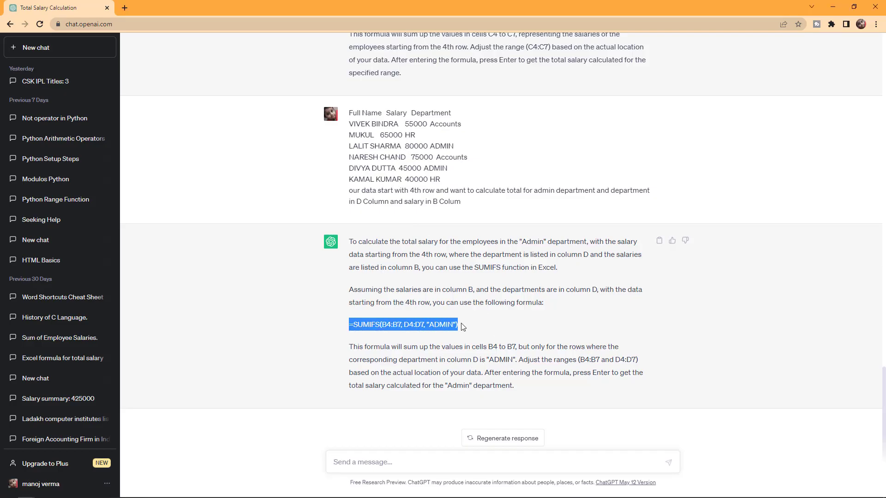
{"action": "key", "text": "ctrl+c"}
{"action": "key", "text": "alt+Tab"}
{"action": "left_click", "coordinate": [111, 325]}
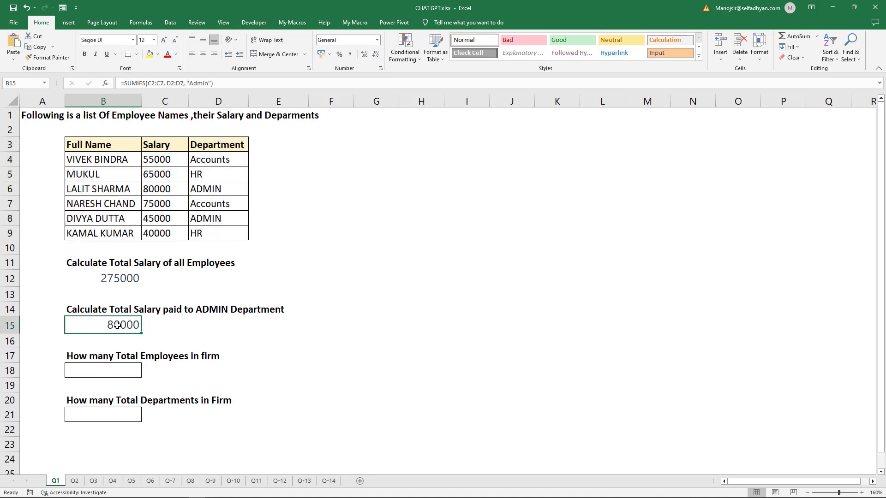
{"action": "key", "text": "ctrl+v"}
Change the sum range of the SUMIFS formula in cell B15 to C4:C9.
{"action": "double_click", "coordinate": [129, 323]}
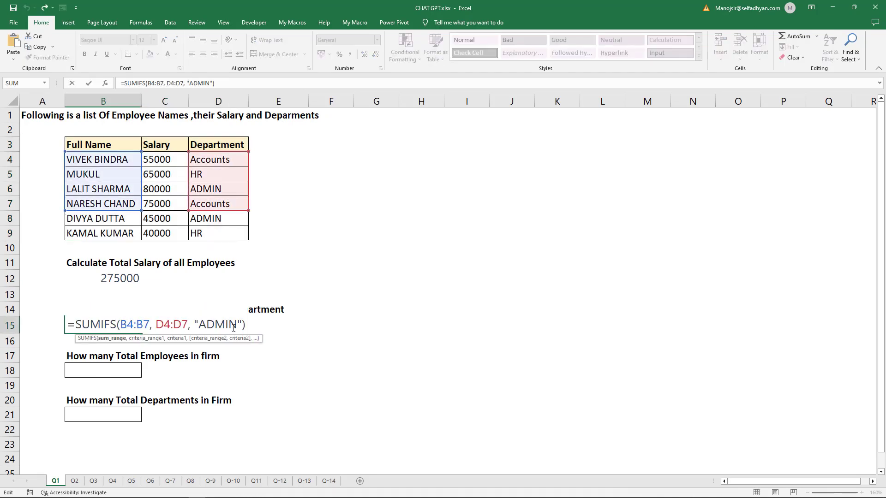
{"action": "key", "text": "BackSpace"}
{"action": "type", "text": "C"}
{"action": "key", "text": "Right"}
{"action": "key", "text": "Right"}
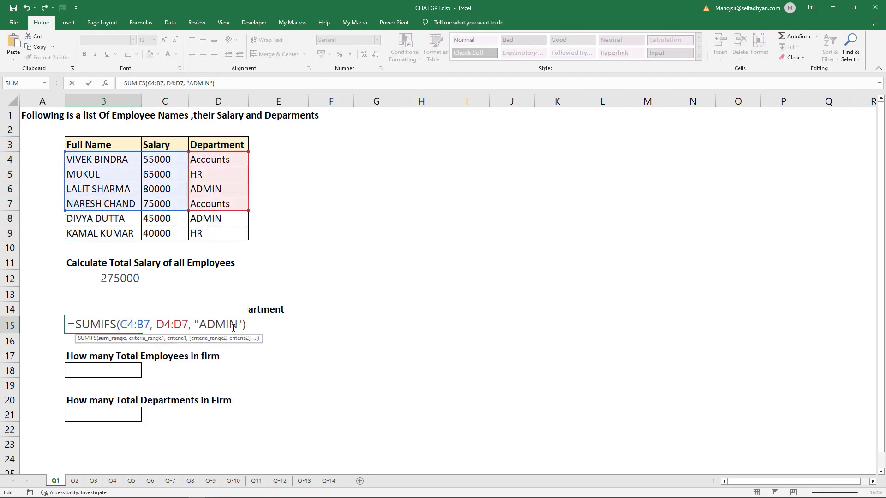
{"action": "key", "text": "Delete"}
{"action": "type", "text": "C"}
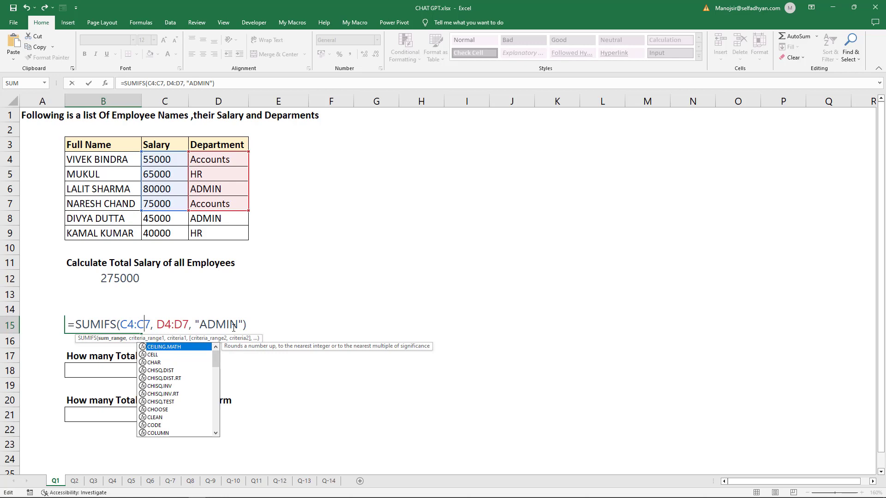
{"action": "key", "text": "Delete"}
{"action": "type", "text": "9"}
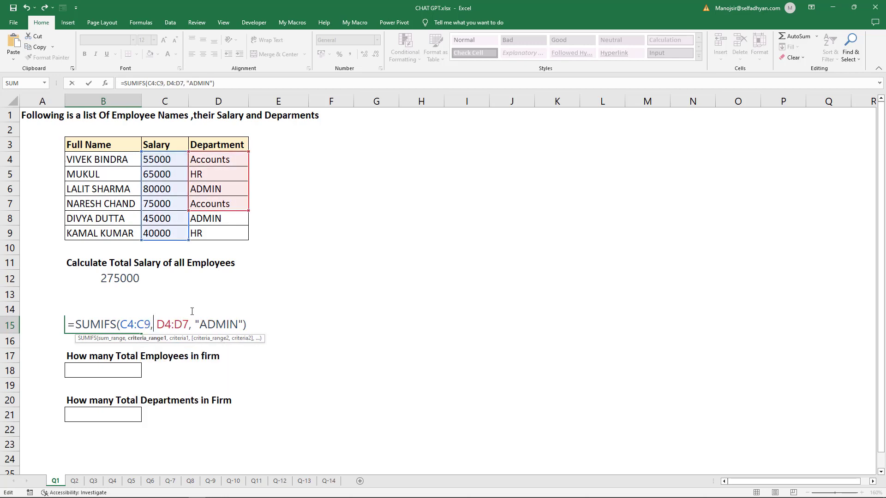
Change the criteria range of the SUMIFS formula in B15 to D4:D9 and confirm the formula.
{"action": "key", "text": "Right"}
{"action": "key", "text": "Right"}
{"action": "key", "text": "Right"}
{"action": "key", "text": "Right"}
{"action": "key", "text": "Right"}
{"action": "key", "text": "Right"}
{"action": "key", "text": "Delete"}
{"action": "type", "text": "9"}
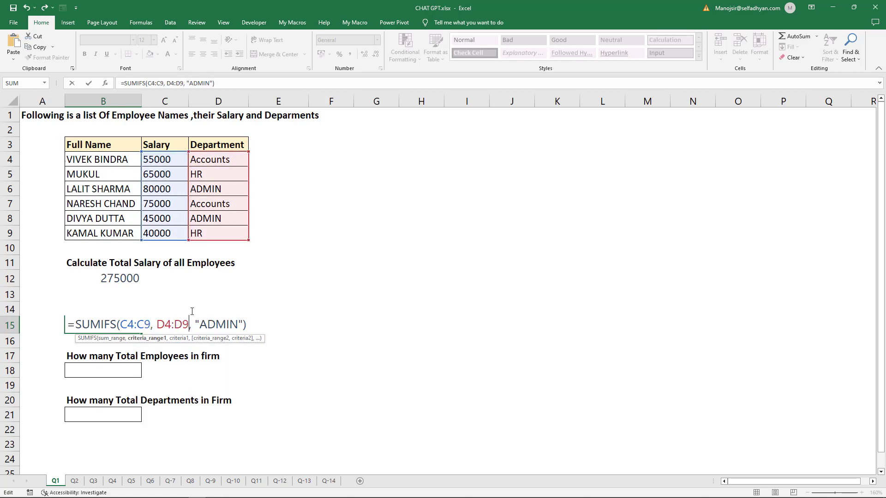
{"action": "key", "text": "Return"}
{"action": "key", "text": "Up"}
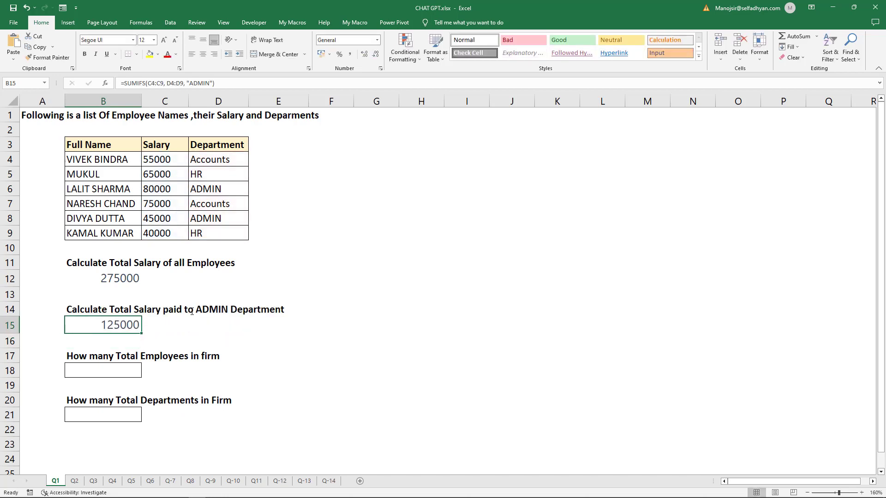
Check the ranges of the SUMIFS formula in B15 against the salary and department data.
{"action": "left_click", "coordinate": [160, 234]}
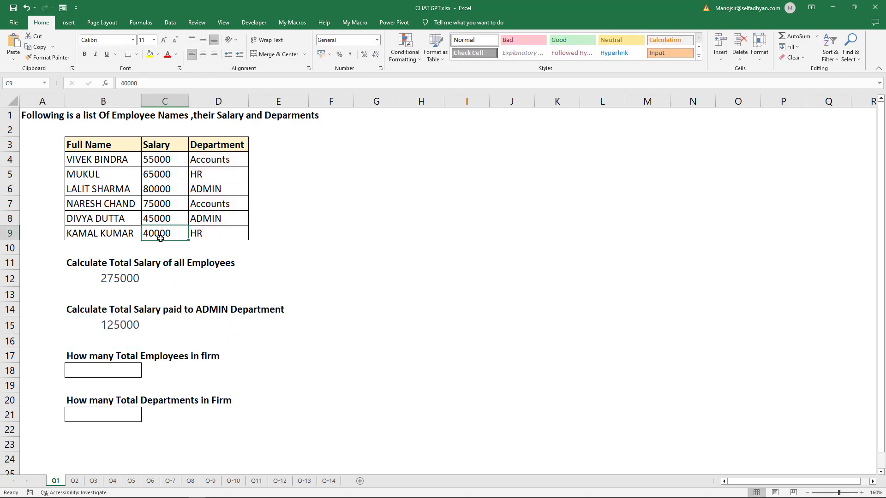
{"action": "left_click", "coordinate": [100, 324]}
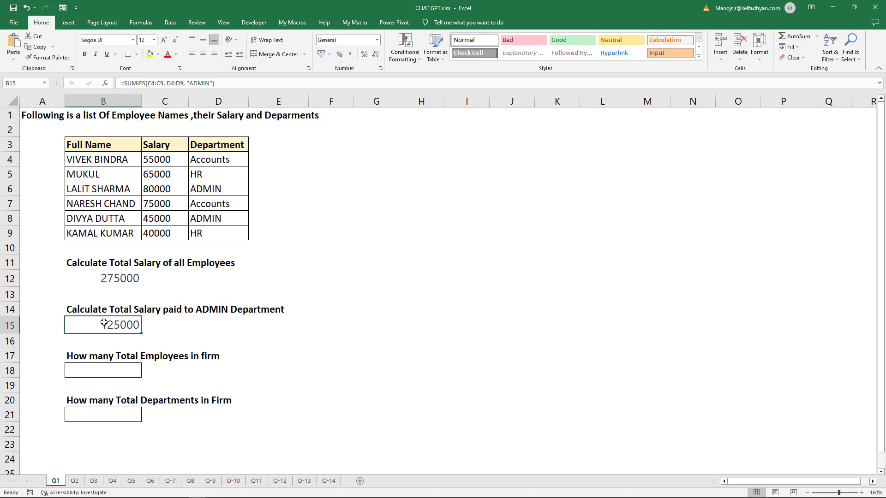
{"action": "double_click", "coordinate": [104, 323]}
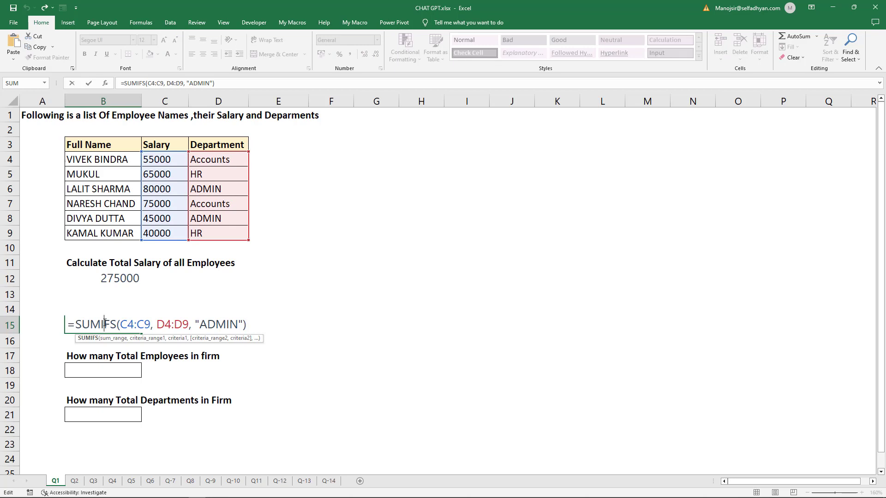
{"action": "key", "text": "Escape"}
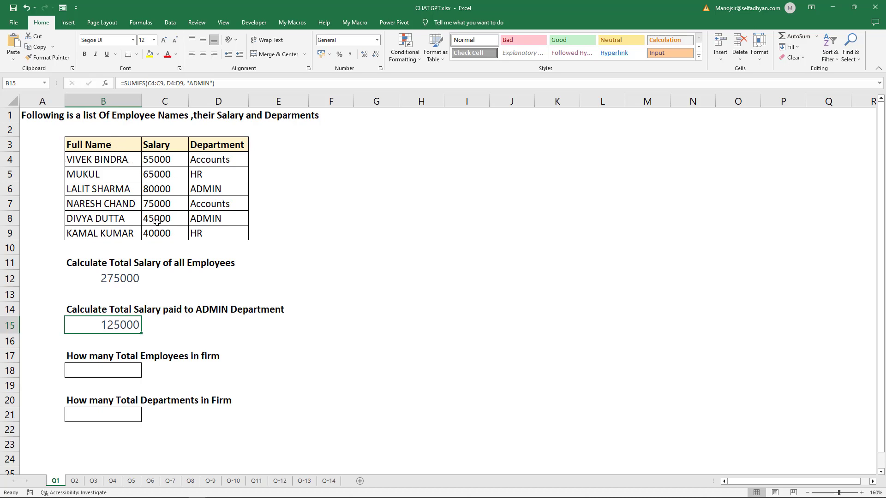
Copy the employee table B3:D9 into ChatGPT and send it with the request "calculate total employe excel formula".
{"action": "left_click", "coordinate": [110, 371]}
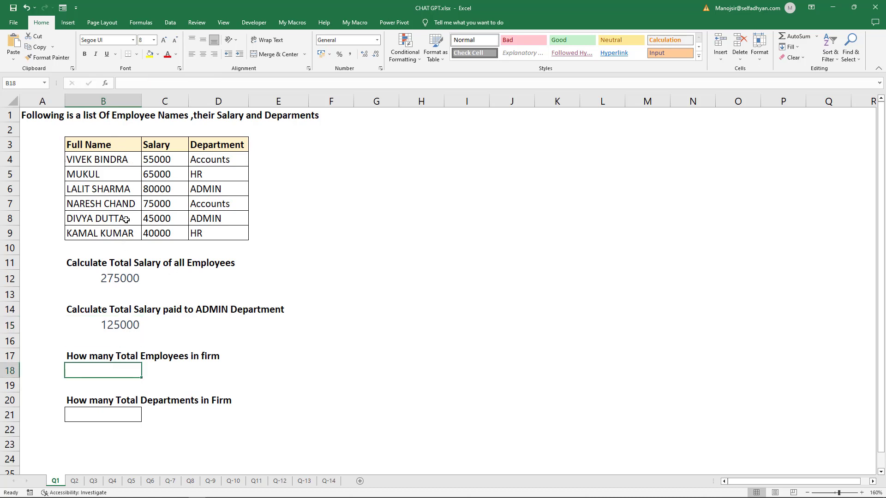
{"action": "left_click_drag", "start_coordinate": [109, 149], "coordinate": [242, 235]}
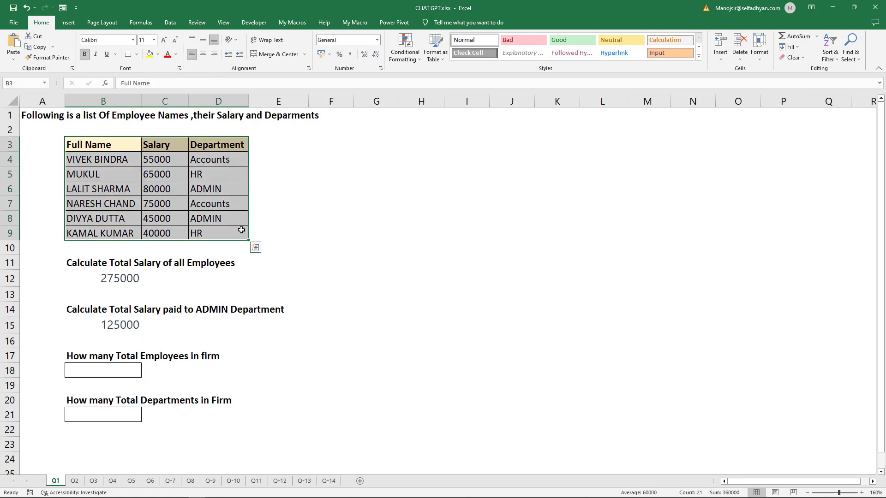
{"action": "key", "text": "ctrl+c"}
{"action": "key", "text": "alt+Tab"}
{"action": "left_click", "coordinate": [378, 466]}
{"action": "key", "text": "ctrl+v"}
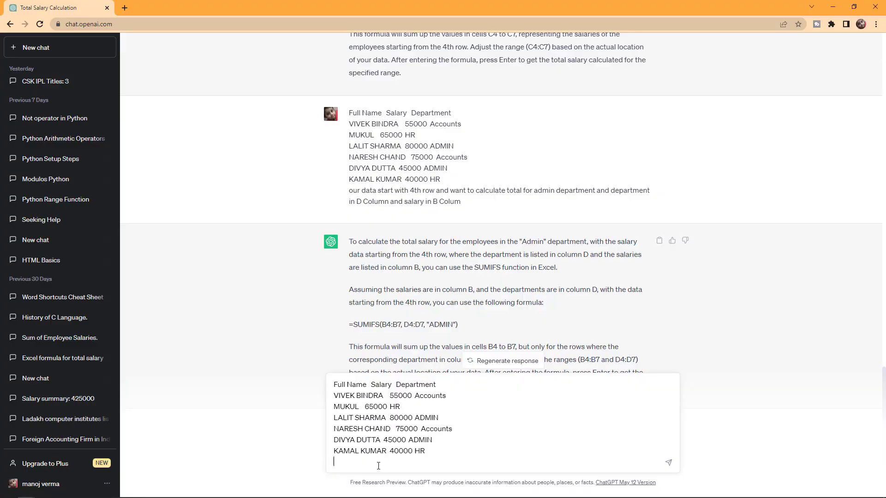
{"action": "type", "text": "calculate total employe excel formula"}
{"action": "key", "text": "Return"}
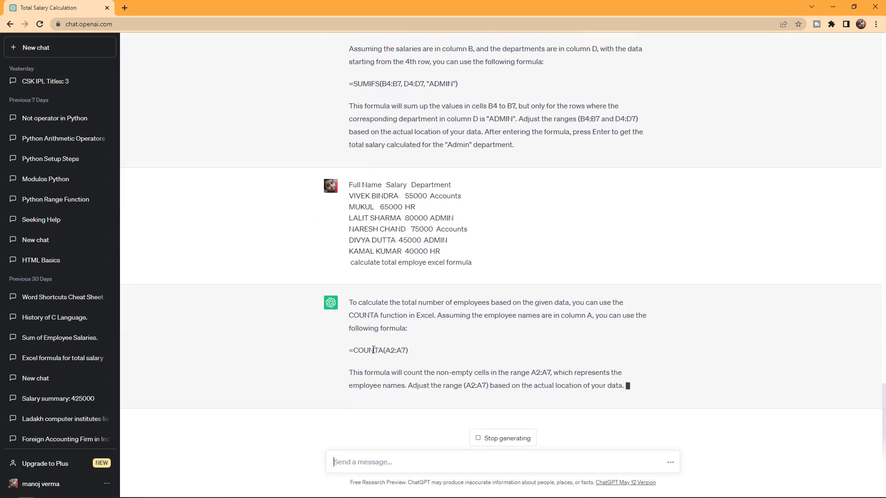
Copy the suggested formula =COUNTA(A2:A7) from ChatGPT into cell B18 of the Excel sheet.
{"action": "left_click_drag", "start_coordinate": [349, 337], "coordinate": [410, 340]}
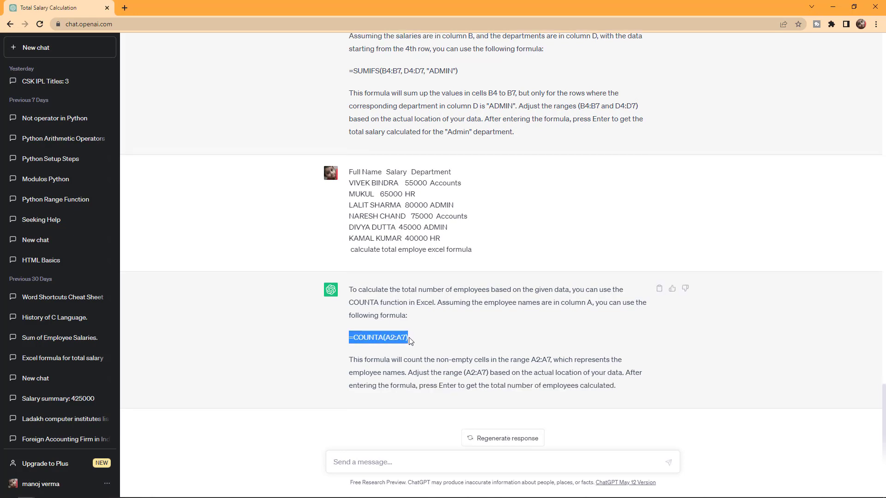
{"action": "key", "text": "ctrl+c"}
{"action": "key", "text": "alt+Tab"}
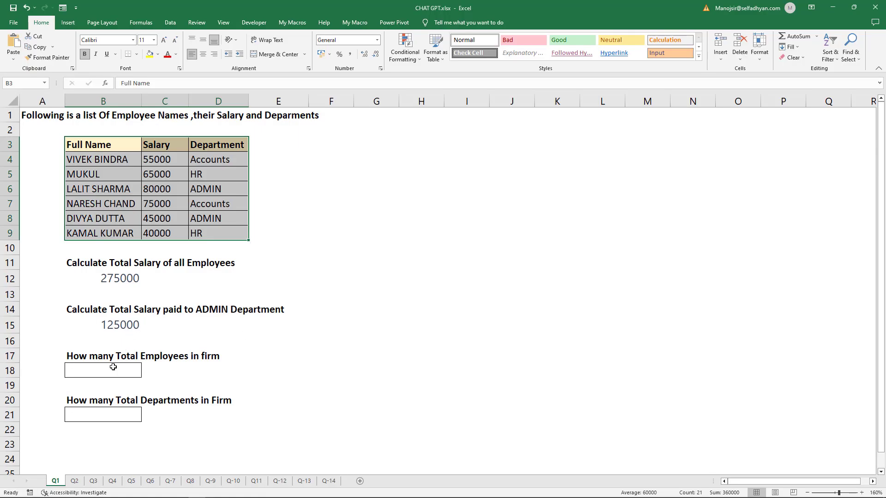
{"action": "left_click", "coordinate": [115, 367]}
{"action": "key", "text": "ctrl+v"}
Change the range of the COUNTA formula in cell B18 to B4:B9 and confirm it.
{"action": "double_click", "coordinate": [124, 369]}
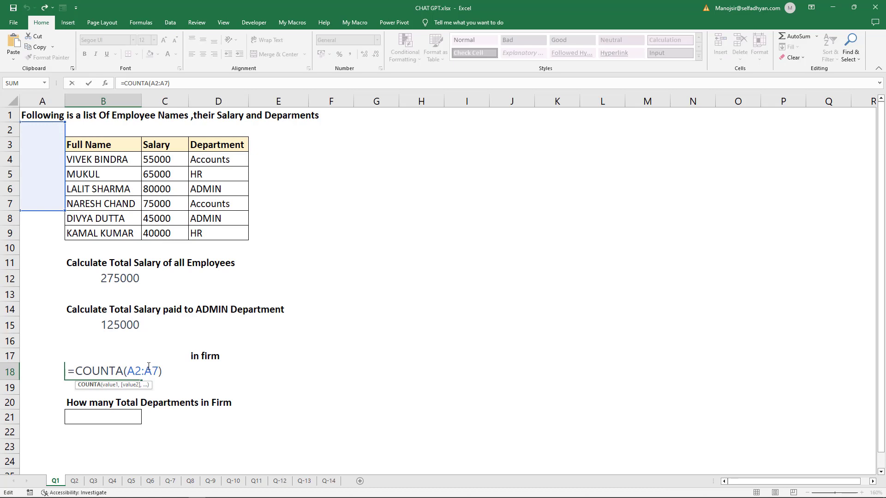
{"action": "key", "text": "BackSpace"}
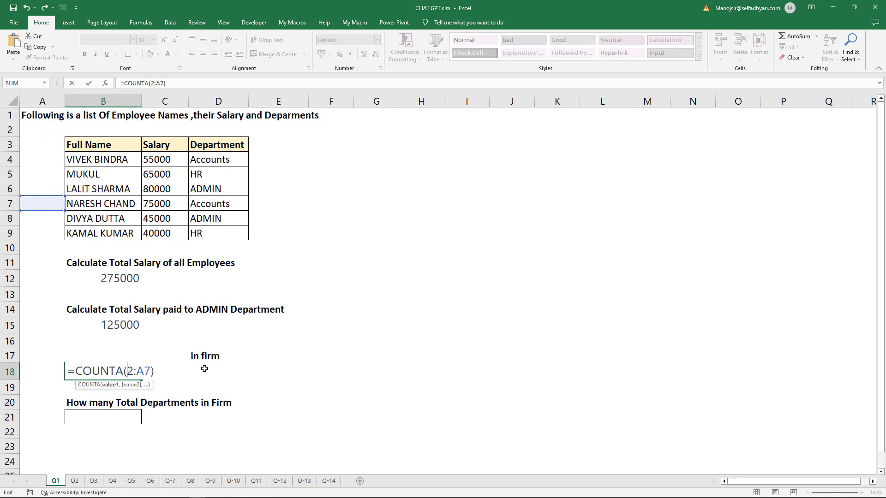
{"action": "type", "text": "B"}
{"action": "key", "text": "Delete"}
{"action": "type", "text": "4"}
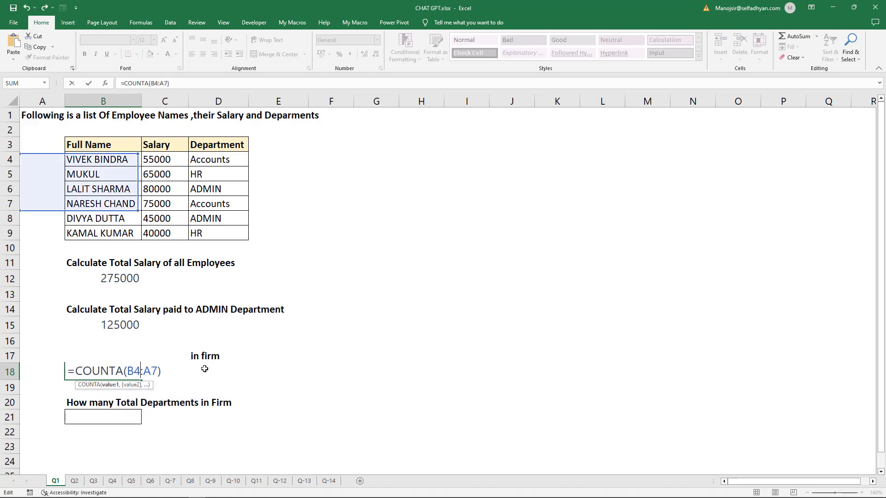
{"action": "key", "text": "Right"}
{"action": "key", "text": "Right"}
{"action": "key", "text": "BackSpace"}
{"action": "type", "text": "B"}
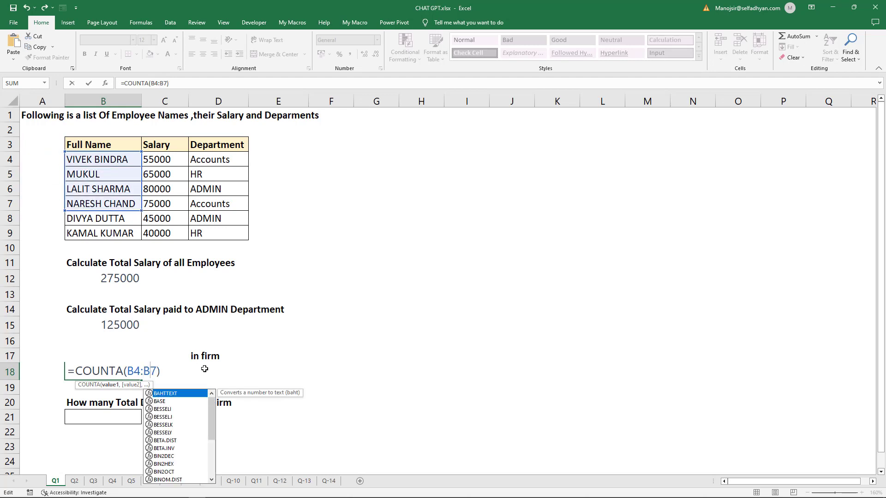
{"action": "key", "text": "Delete"}
{"action": "type", "text": "9"}
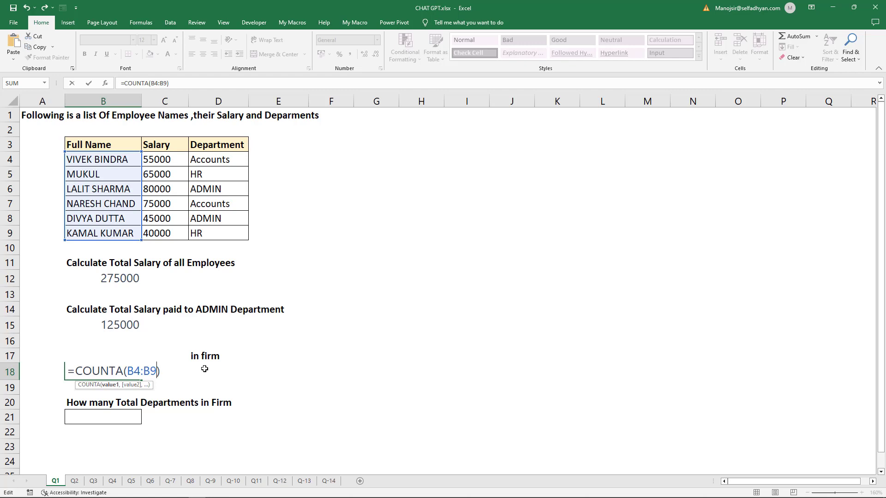
{"action": "key", "text": "Return"}
{"action": "key", "text": "Up"}
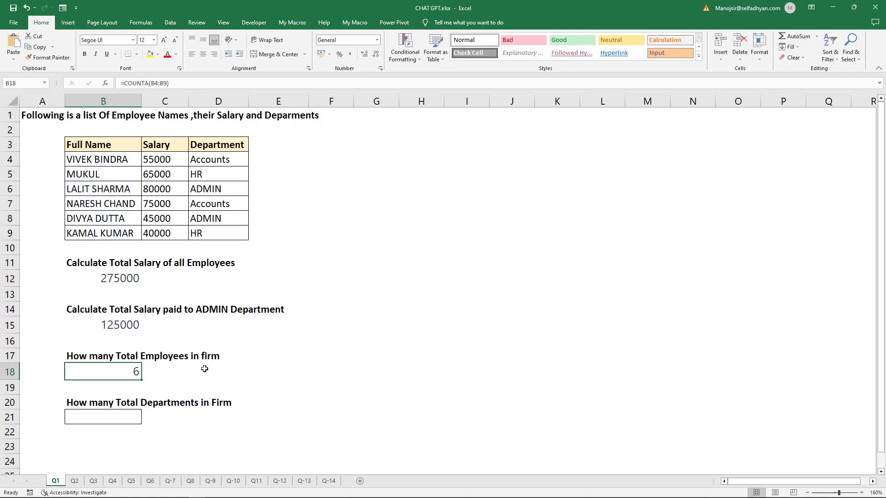
Copy the table B3:D9 into ChatGPT and send it with "department in D Column and want to check how many department using excel formula".
{"action": "left_click", "coordinate": [126, 415]}
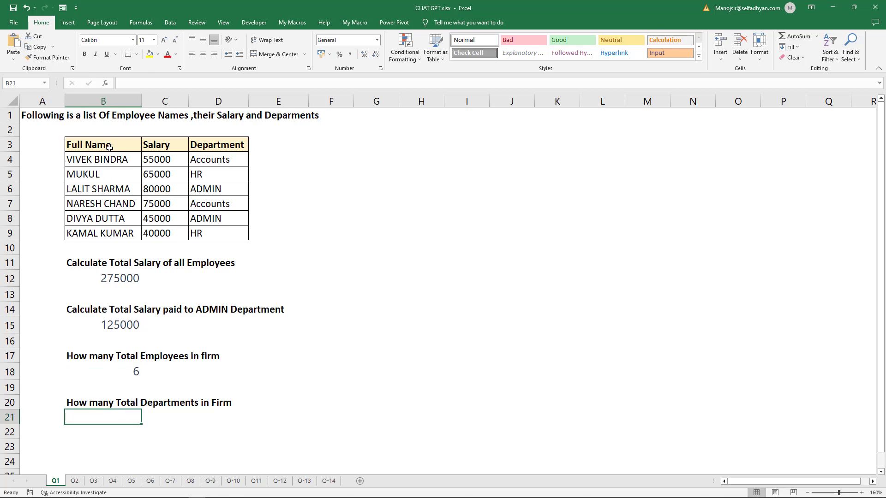
{"action": "left_click_drag", "start_coordinate": [107, 147], "coordinate": [237, 233]}
{"action": "key", "text": "ctrl+c"}
{"action": "key", "text": "alt+Tab"}
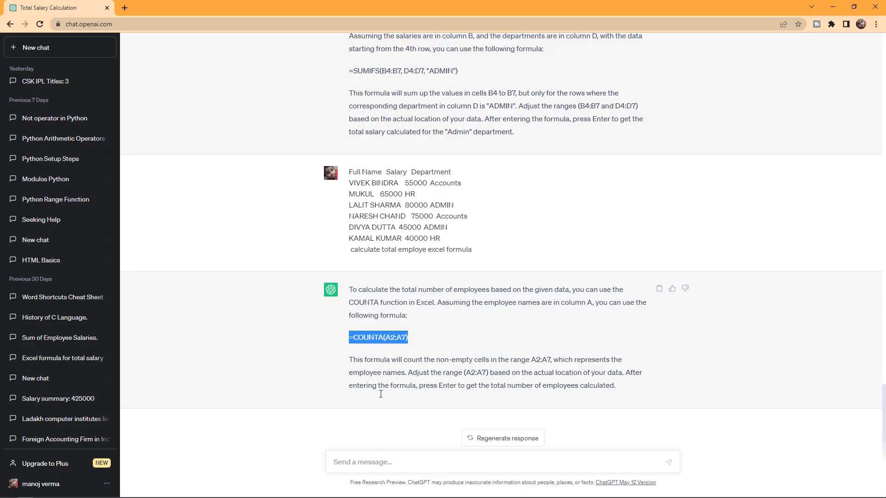
{"action": "left_click", "coordinate": [372, 465]}
{"action": "key", "text": "ctrl+v"}
{"action": "type", "text": "depa"}
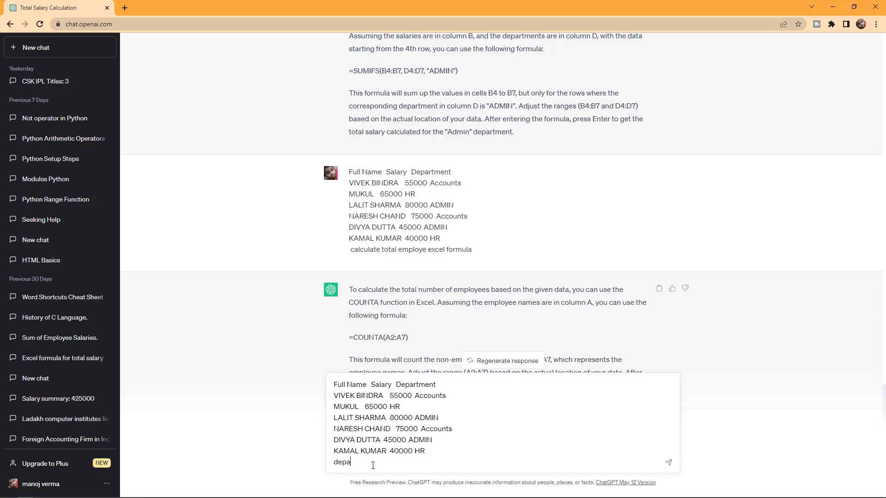
{"action": "type", "text": "rtment in D Column and want to check how ma"}
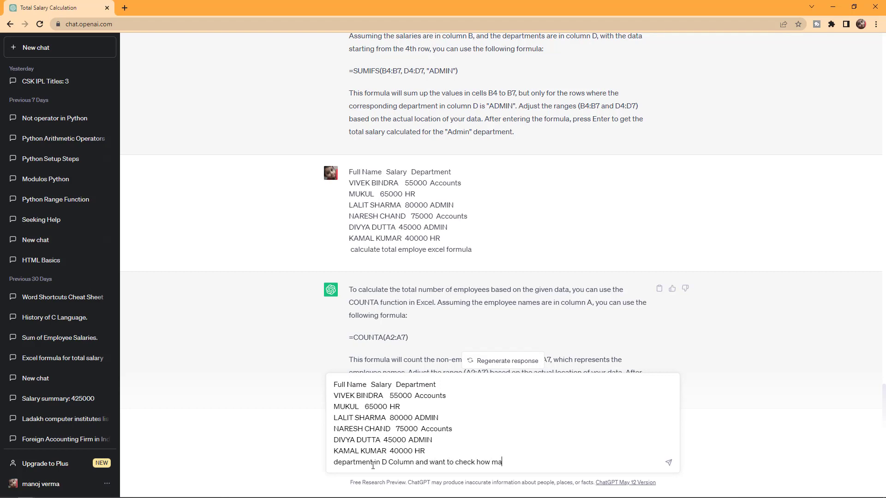
{"action": "type", "text": "ny department using exel for"}
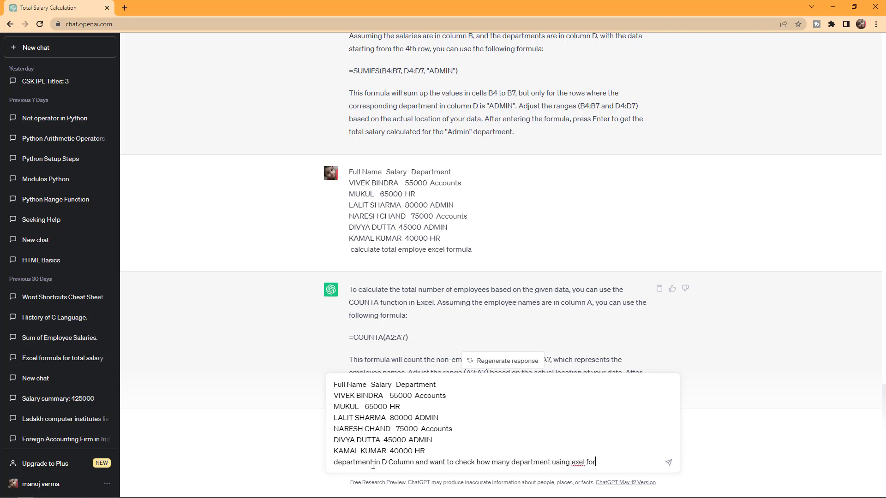
{"action": "key", "text": "BackSpace"}
{"action": "type", "text": "cecel formula"}
{"action": "key", "text": "Return"}
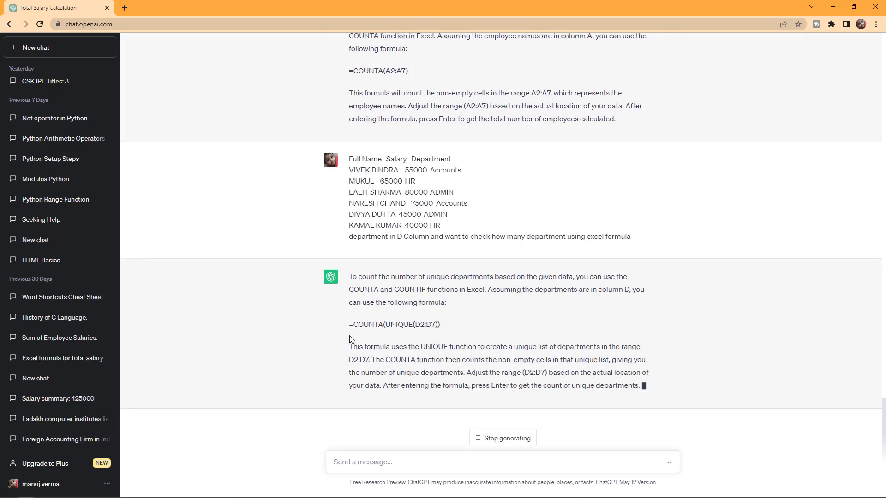
Copy the suggested formula =COUNTA(UNIQUE(D2:D7)) from ChatGPT into cell B21 of the Excel sheet.
{"action": "left_click_drag", "start_coordinate": [349, 325], "coordinate": [444, 327]}
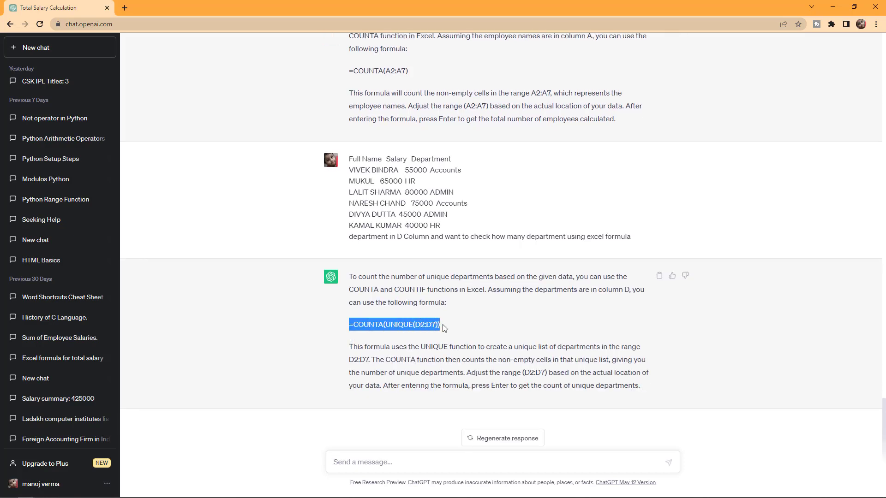
{"action": "key", "text": "alt+Tab"}
{"action": "left_click", "coordinate": [100, 414]}
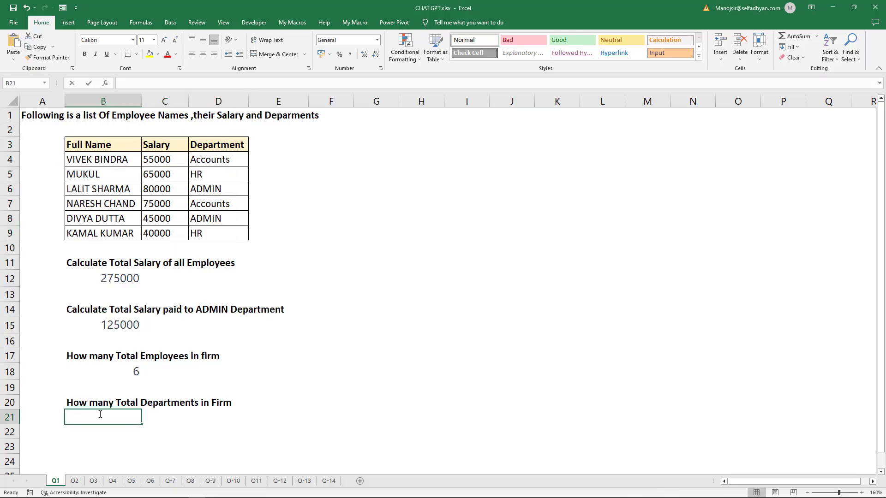
{"action": "key", "text": "ctrl+v"}
Change the range of the COUNTA(UNIQUE) formula in cell B21 to D4:D9 and confirm it.
{"action": "left_click", "coordinate": [164, 417]}
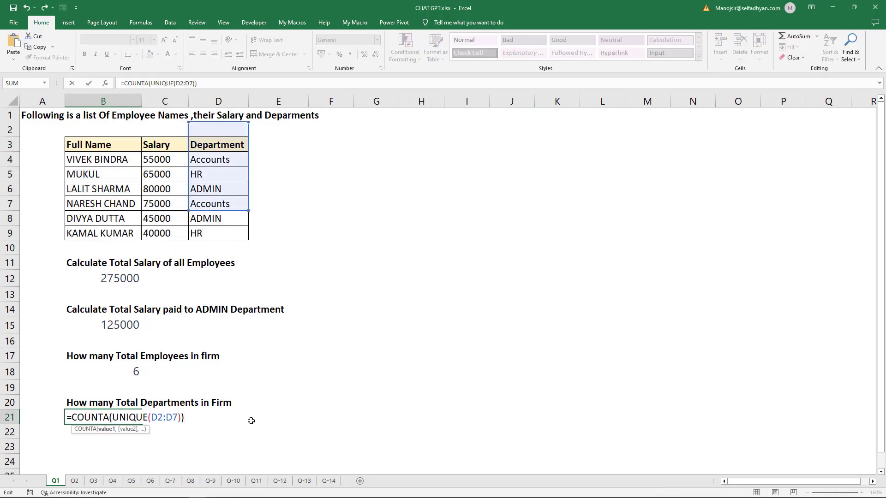
{"action": "key", "text": "BackSpace"}
{"action": "type", "text": "4"}
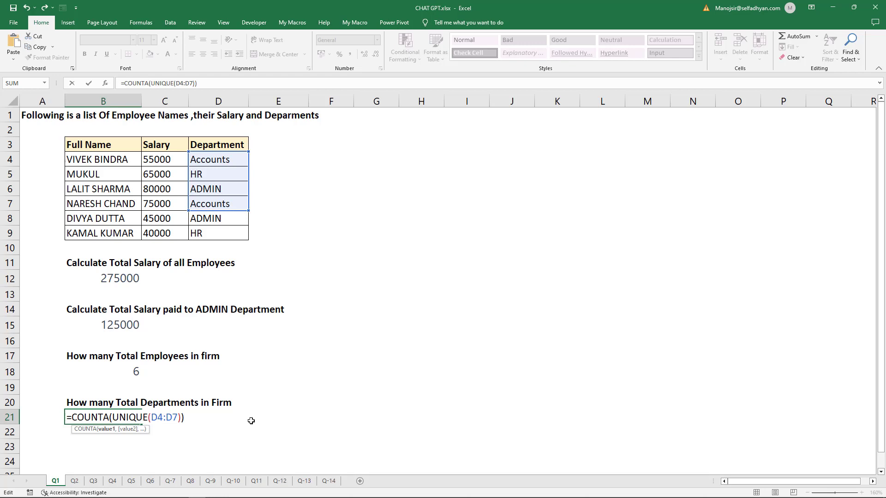
{"action": "key", "text": "shift+Down"}
{"action": "key", "text": "shift+Down"}
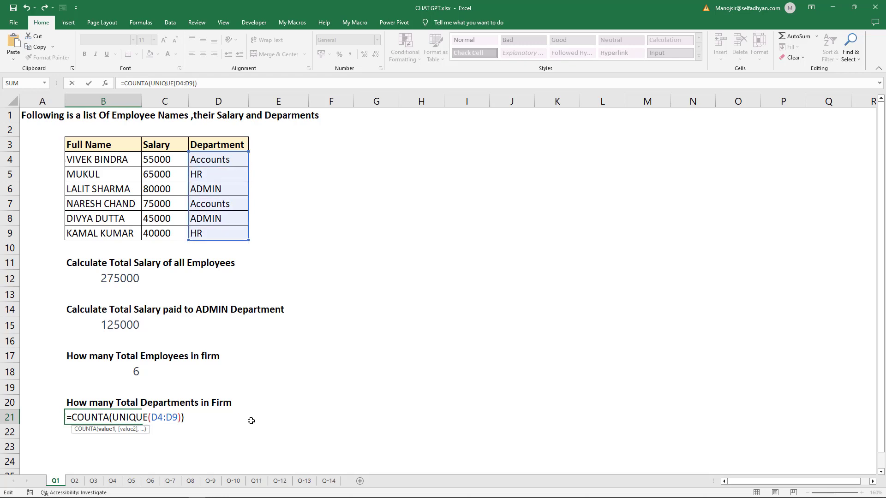
{"action": "key", "text": "ctrl+Return"}
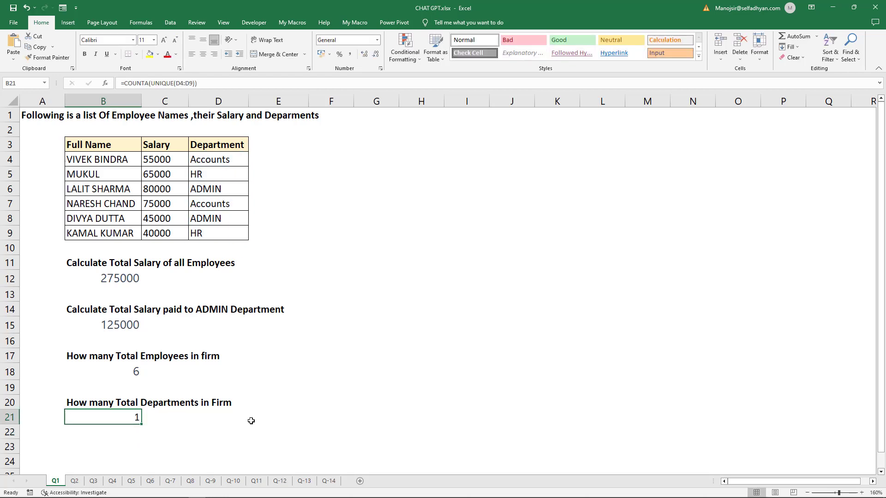
Switch to ChatGPT and reply "its wrong" to the suggested COUNTA(UNIQUE) formula.
{"action": "key", "text": "alt+Tab"}
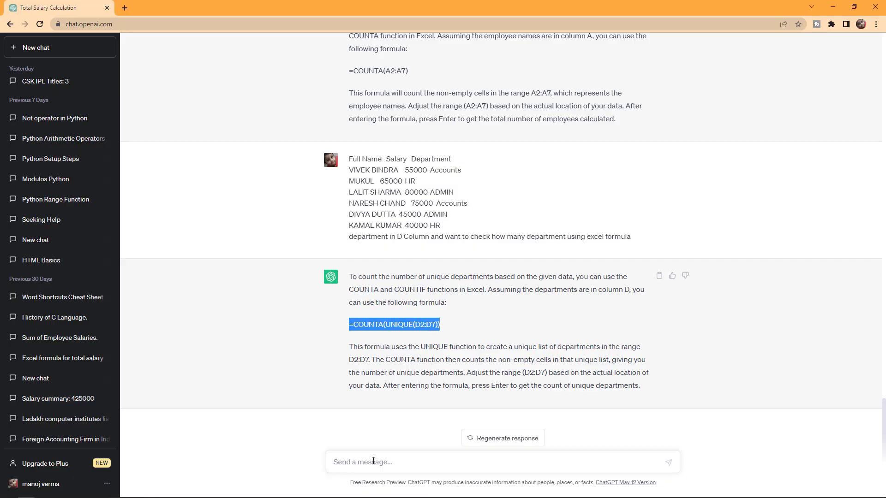
{"action": "left_click", "coordinate": [373, 461]}
{"action": "type", "text": "its wt"}
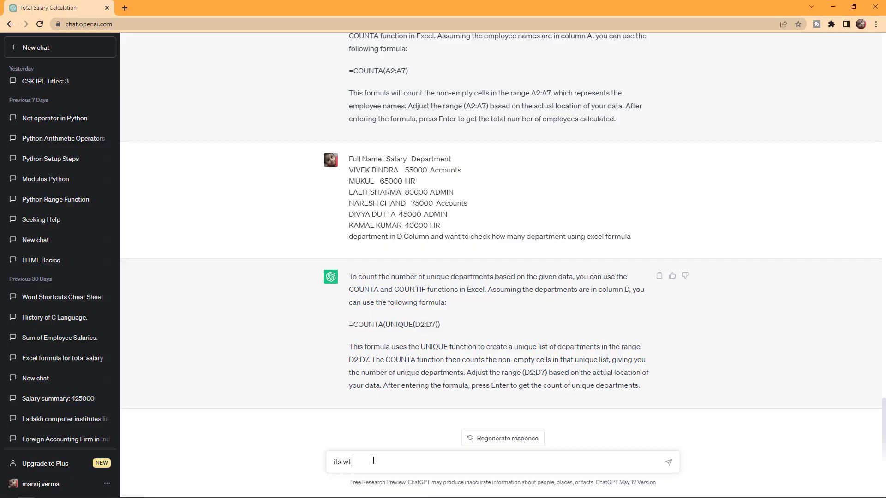
{"action": "key", "text": "BackSpace"}
{"action": "type", "text": "rong"}
{"action": "key", "text": "Return"}
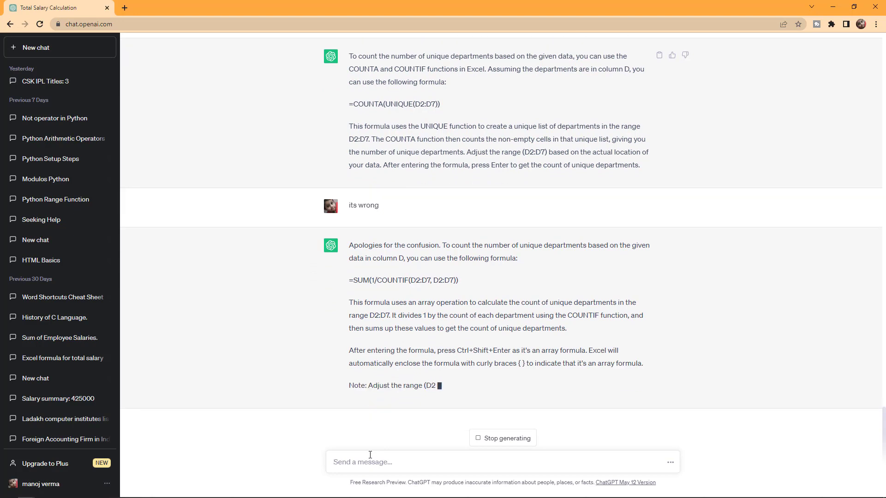
Replace the formula in Excel cell B21 with ChatGPT's new suggestion =SUM(1/COUNTIF(D2:D7, D2:D7)).
{"action": "left_click_drag", "start_coordinate": [347, 282], "coordinate": [487, 287]}
{"action": "key", "text": "alt+Tab"}
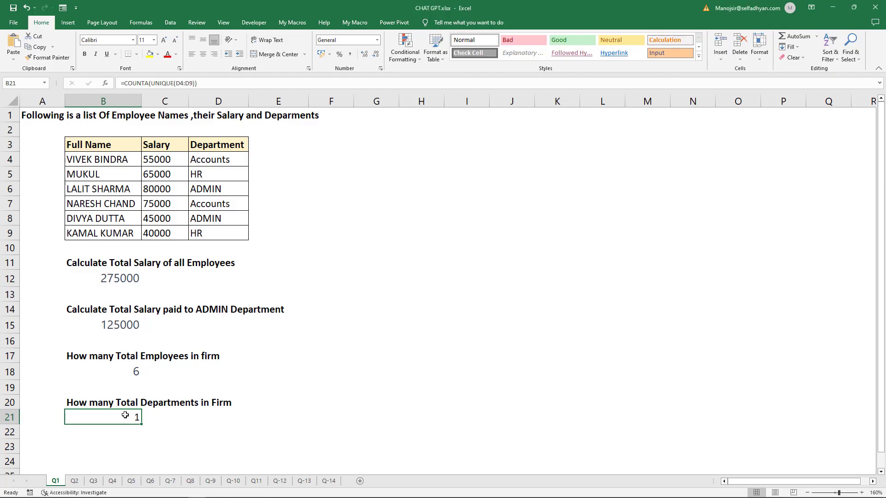
{"action": "double_click", "coordinate": [126, 416]}
{"action": "key", "text": "ctrl+a"}
{"action": "key", "text": "ctrl+v"}
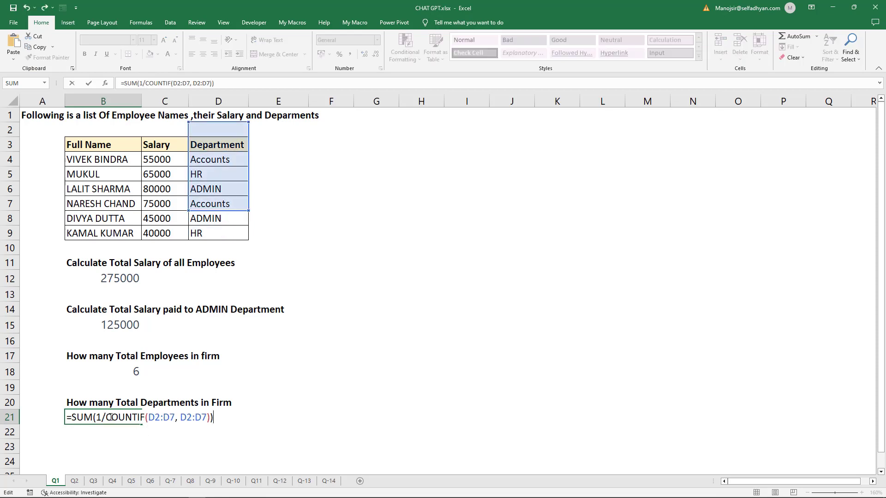
Change both COUNTIF ranges in cell B21 to D4:D9 and confirm the formula.
{"action": "left_click", "coordinate": [153, 417]}
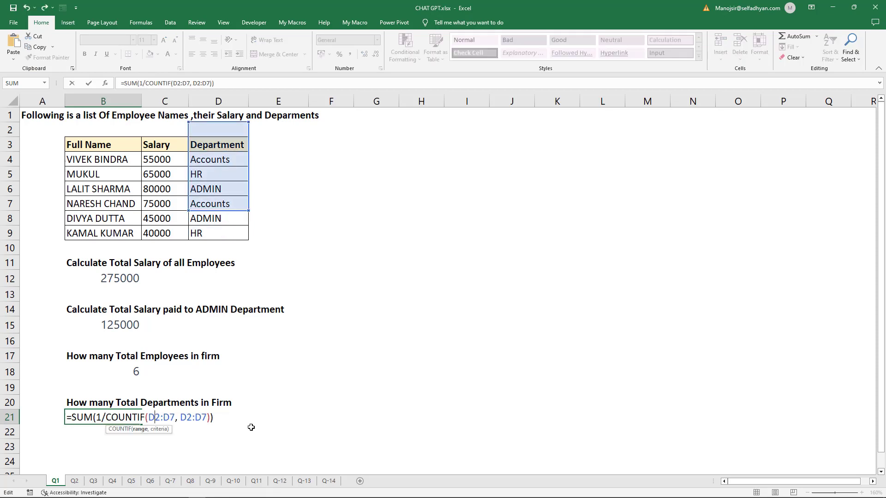
{"action": "key", "text": "Delete"}
{"action": "type", "text": "4"}
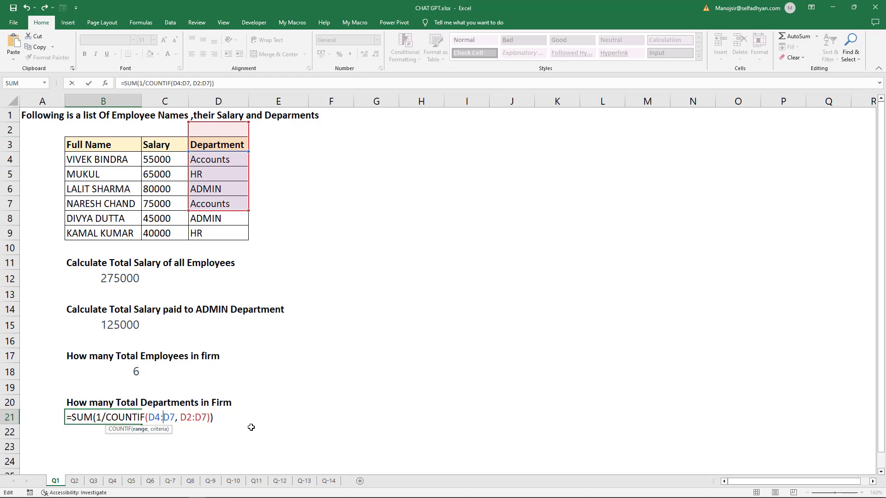
{"action": "key", "text": "Right"}
{"action": "key", "text": "Delete"}
{"action": "type", "text": "9"}
{"action": "key", "text": "Right"}
{"action": "key", "text": "Right"}
{"action": "key", "text": "Right"}
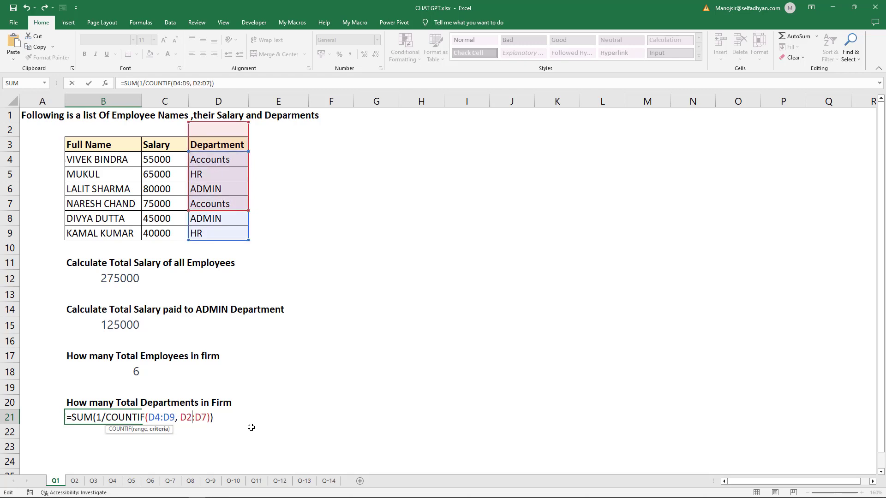
{"action": "key", "text": "BackSpace"}
{"action": "type", "text": "4"}
{"action": "key", "text": "Delete"}
{"action": "type", "text": "9"}
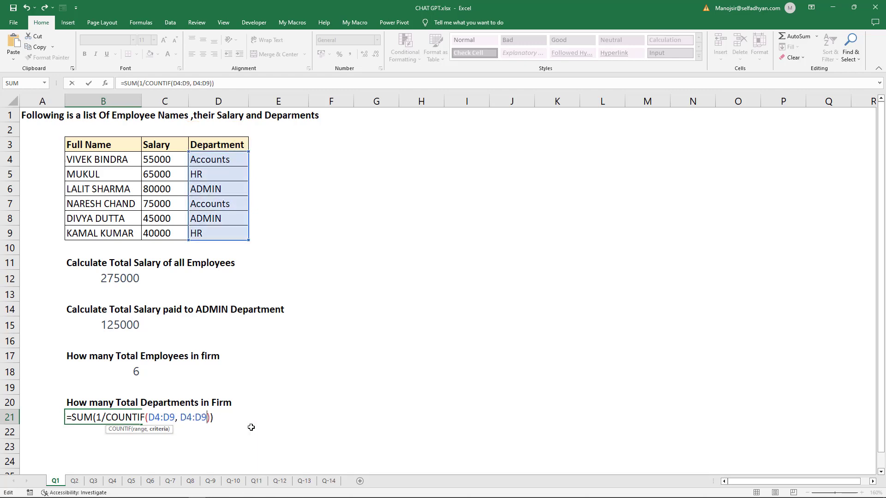
{"action": "key", "text": "Return"}
{"action": "key", "text": "Up"}
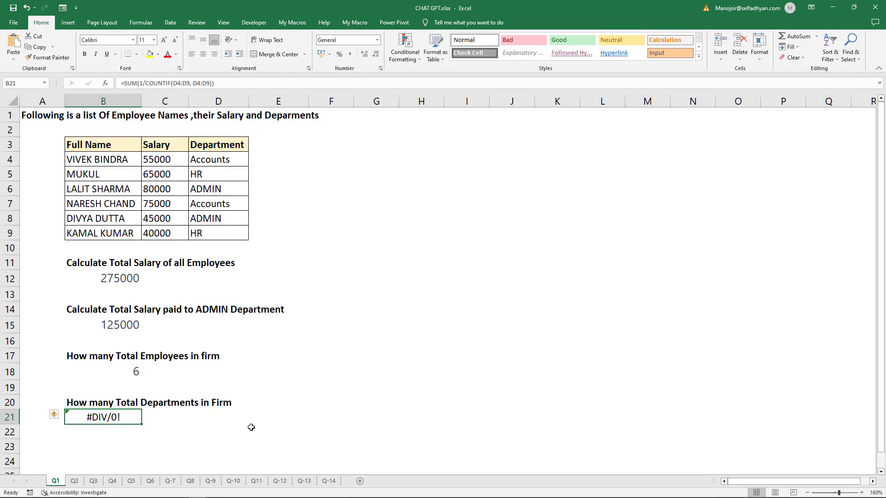
Switch to ChatGPT and send the message "our row start with 4th row and above formula is wrong".
{"action": "key", "text": "alt+Tab"}
{"action": "left_click", "coordinate": [366, 461]}
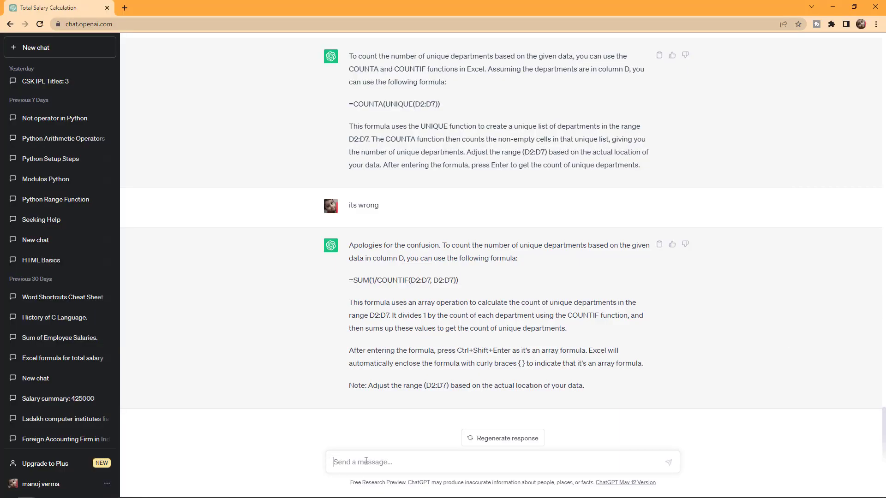
{"action": "type", "text": "our row start with 4th row and above form"}
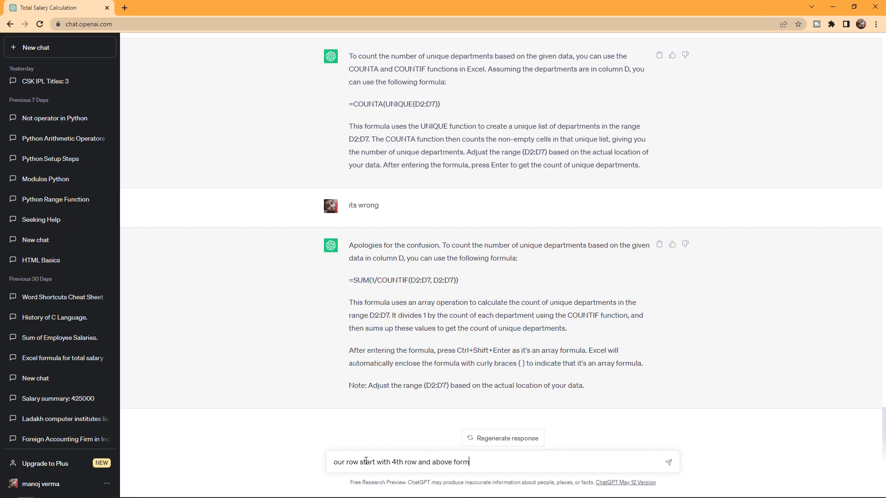
{"action": "type", "text": "ula is wrong"}
{"action": "key", "text": "Return"}
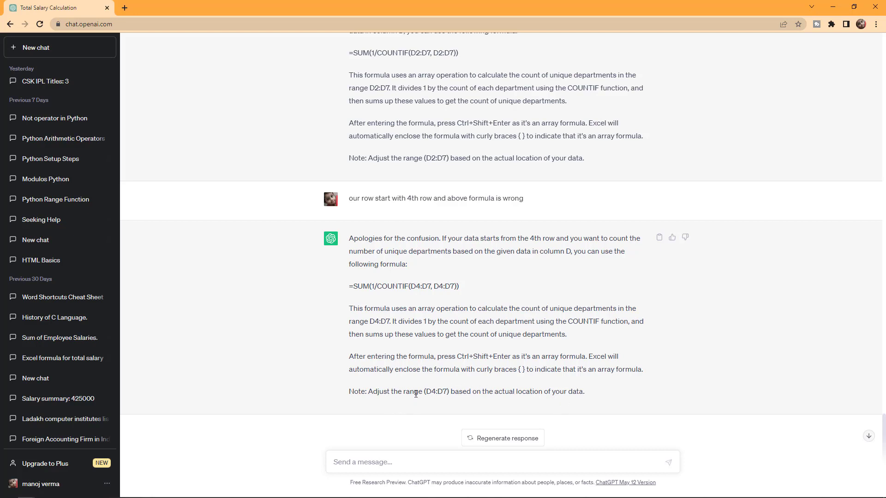
Copy the suggested formula =SUM(1/COUNTIF(D4:D7, D4:D7)) from ChatGPT into cell B21 of the Excel sheet.
{"action": "left_click_drag", "start_coordinate": [349, 286], "coordinate": [472, 286]}
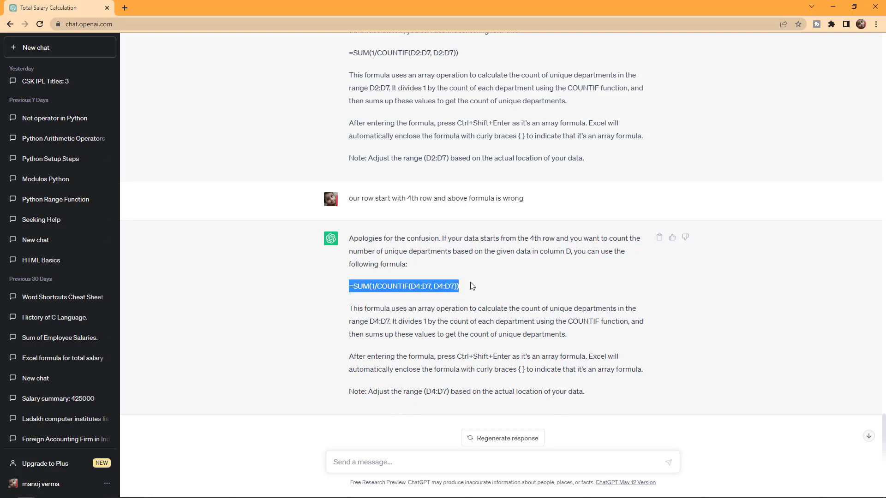
{"action": "key", "text": "alt+Tab"}
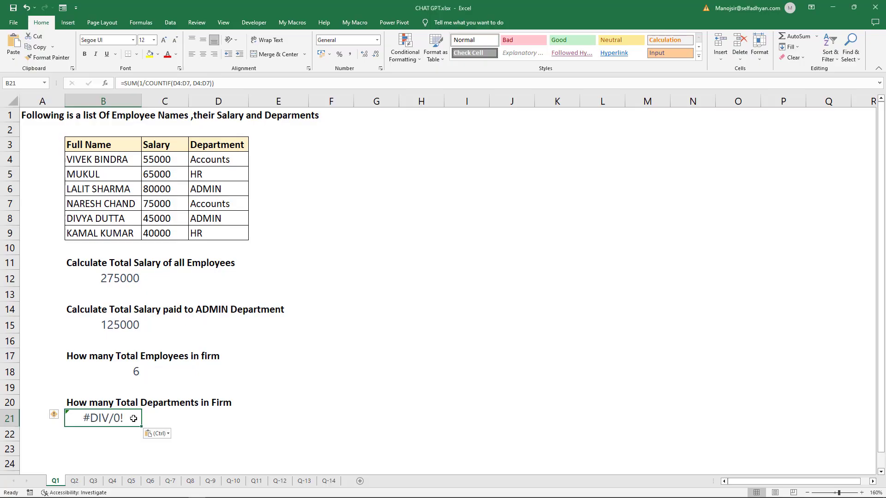
Return to ChatGPT and reply "its wrong" to the SUM(1/COUNTIF) formula for D4:D7.
{"action": "key", "text": "alt+Tab"}
{"action": "left_click", "coordinate": [389, 464]}
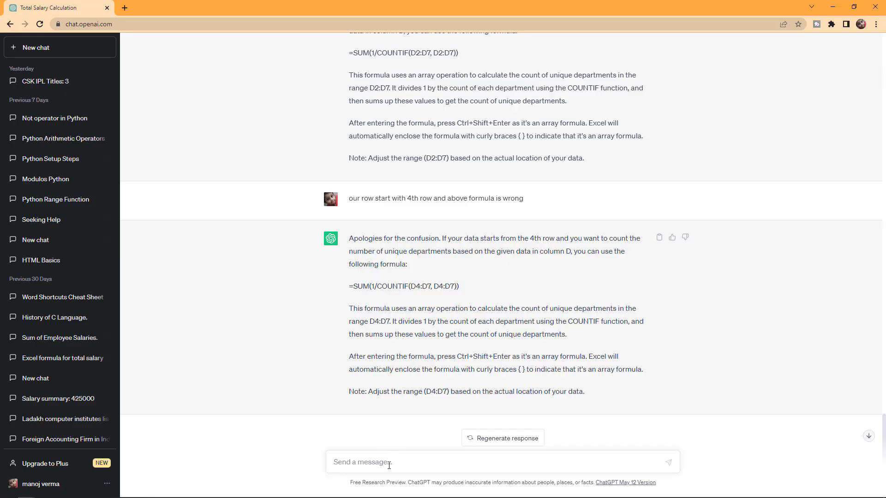
{"action": "type", "text": "its wrin"}
{"action": "type", "text": "ong"}
{"action": "key", "text": "Return"}
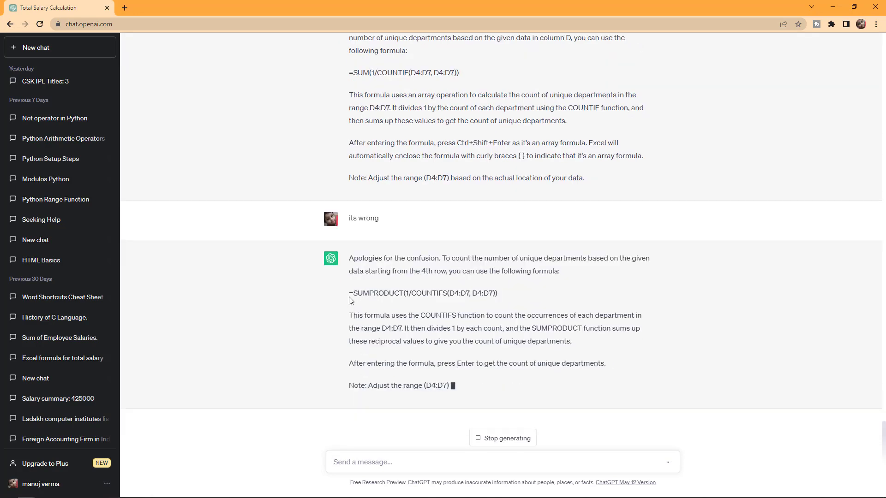
Copy the suggested formula =SUMPRODUCT(1/COUNTIFS(D4:D7, D4:D7)) from ChatGPT into cell B21 of the Excel sheet.
{"action": "left_click_drag", "start_coordinate": [349, 294], "coordinate": [505, 302]}
{"action": "key", "text": "ctrl+c"}
{"action": "key", "text": "alt+Tab"}
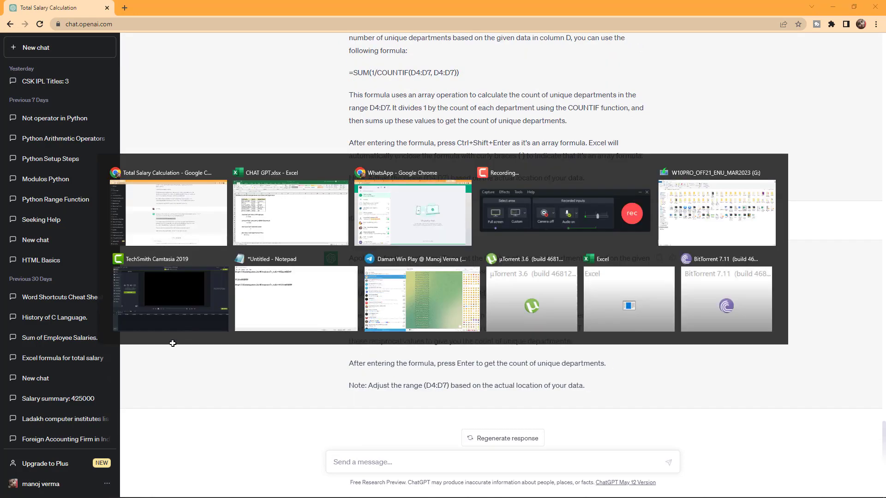
{"action": "key", "text": "ctrl+v"}
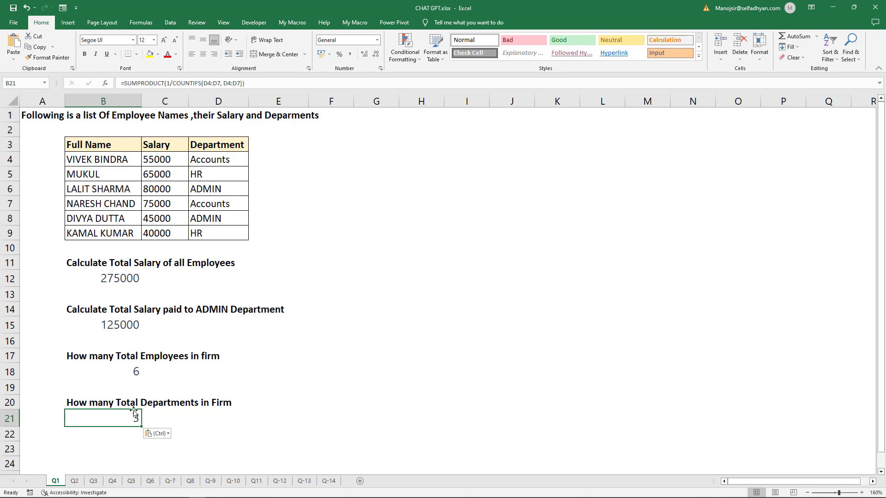
Extend both ranges in cell B21's SUMPRODUCT formula to row 9, giving =SUMPRODUCT(1/COUNTIFS(D4:D9, D4:D9)).
{"action": "double_click", "coordinate": [133, 412]}
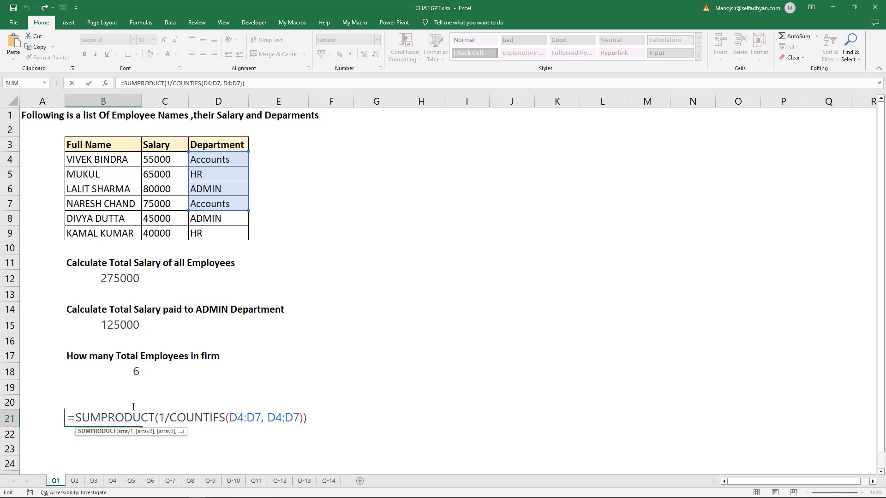
{"action": "left_click", "coordinate": [232, 418]}
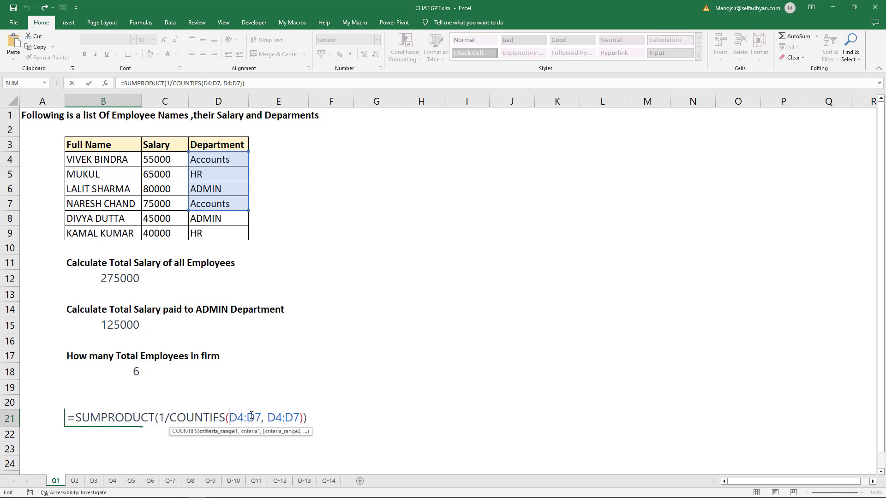
{"action": "key", "text": "Right"}
{"action": "key", "text": "Right"}
{"action": "key", "text": "Right"}
{"action": "key", "text": "BackSpace"}
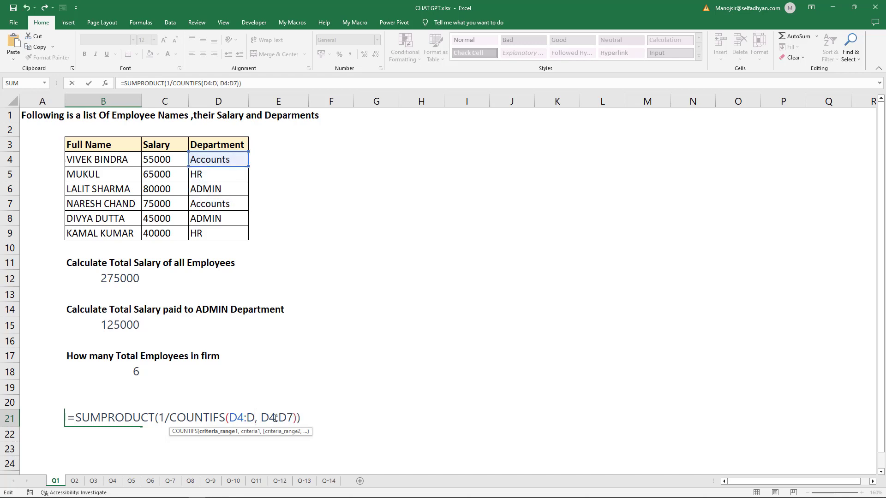
{"action": "type", "text": "9"}
{"action": "key", "text": "Right"}
{"action": "key", "text": "Right"}
{"action": "key", "text": "Right"}
{"action": "key", "text": "Right"}
{"action": "key", "text": "Right"}
{"action": "key", "text": "Right"}
{"action": "key", "text": "BackSpace"}
{"action": "type", "text": "9"}
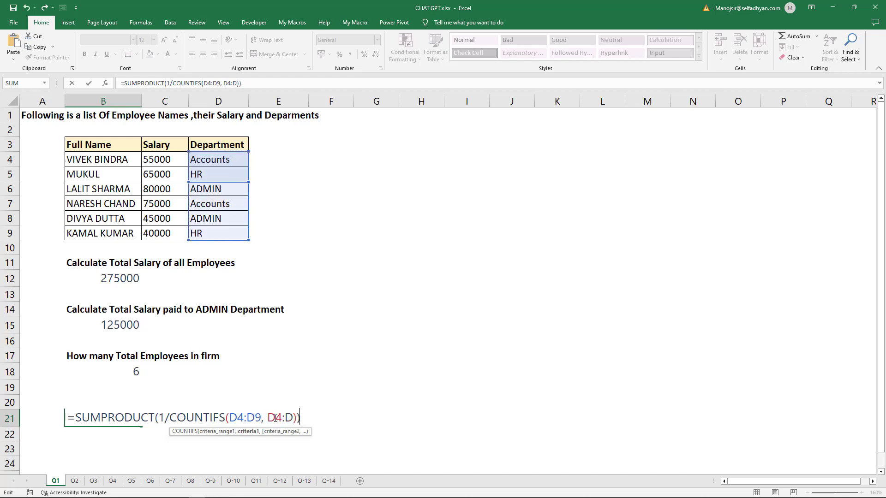
{"action": "key", "text": "Return"}
{"action": "key", "text": "Up"}
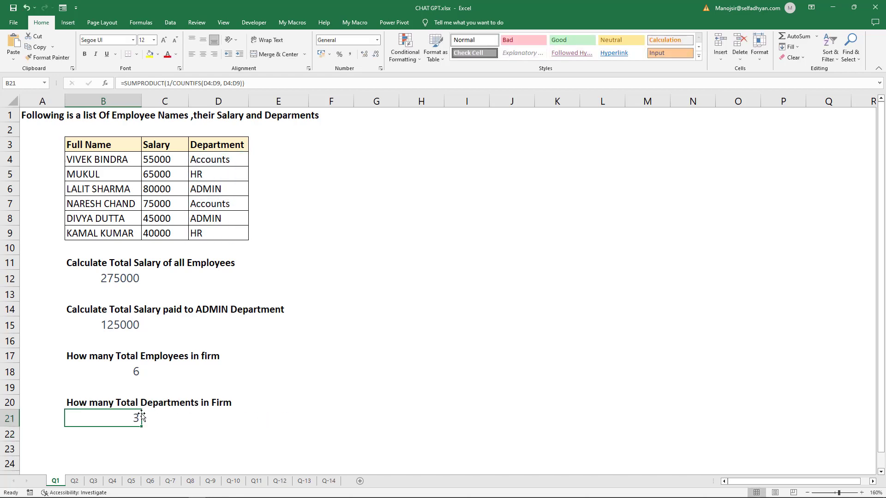
Review the department count formula in cell B21 and the cells it references, leaving the formula as it is.
{"action": "double_click", "coordinate": [125, 419]}
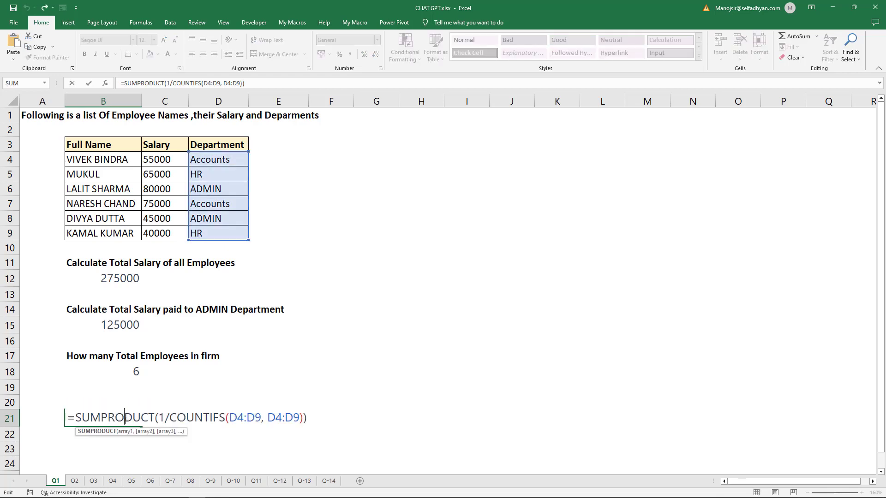
{"action": "key", "text": "Escape"}
{"action": "left_click", "coordinate": [376, 218]}
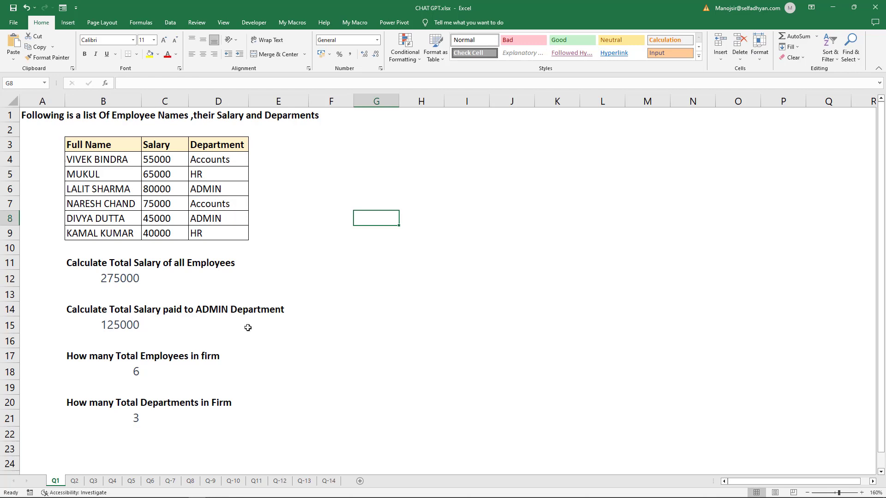
{"action": "double_click", "coordinate": [120, 418]}
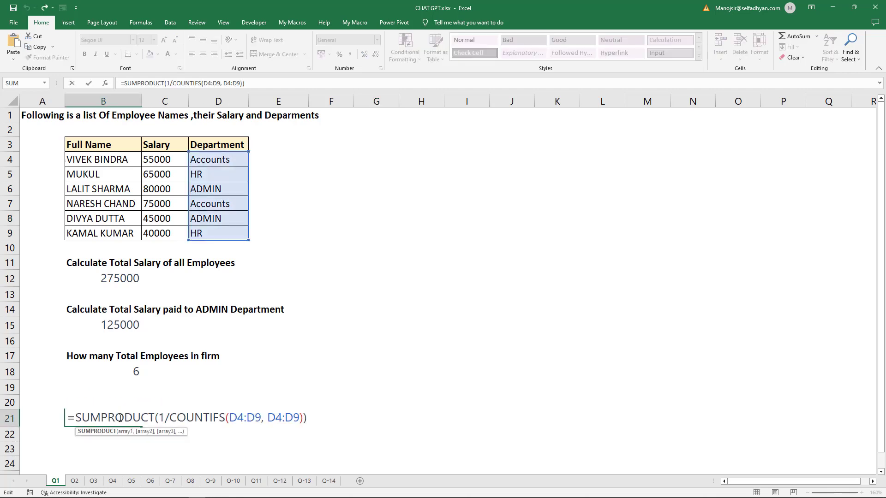
{"action": "key", "text": "Escape"}
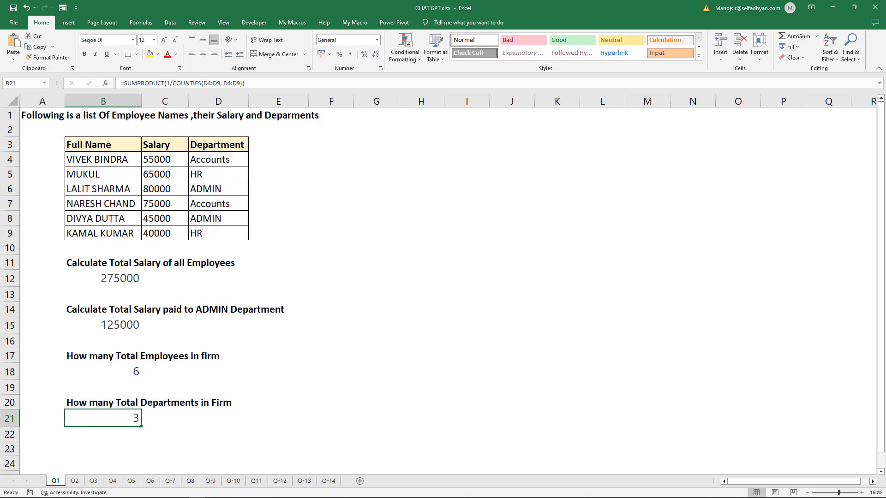
Look over the sales table and questions on the Q2 sheet, and return to the Q1 sheet.
{"action": "left_click", "coordinate": [211, 227]}
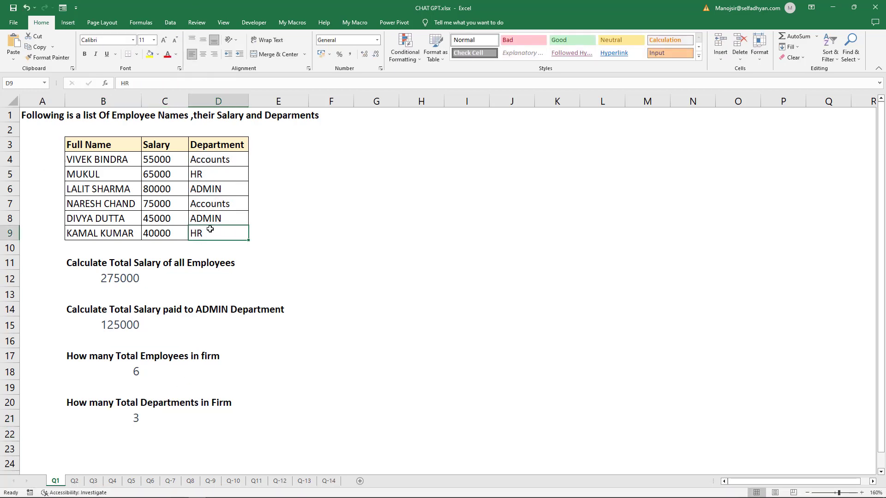
{"action": "left_click", "coordinate": [75, 480]}
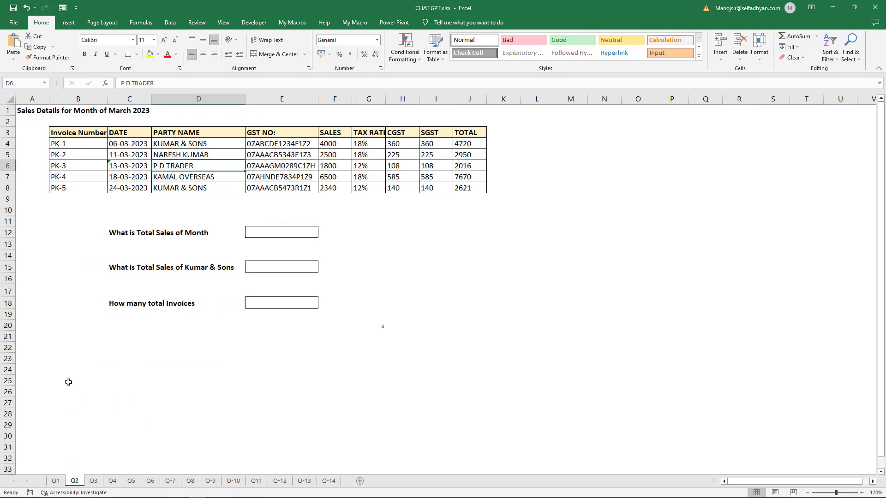
{"action": "left_click", "coordinate": [56, 481]}
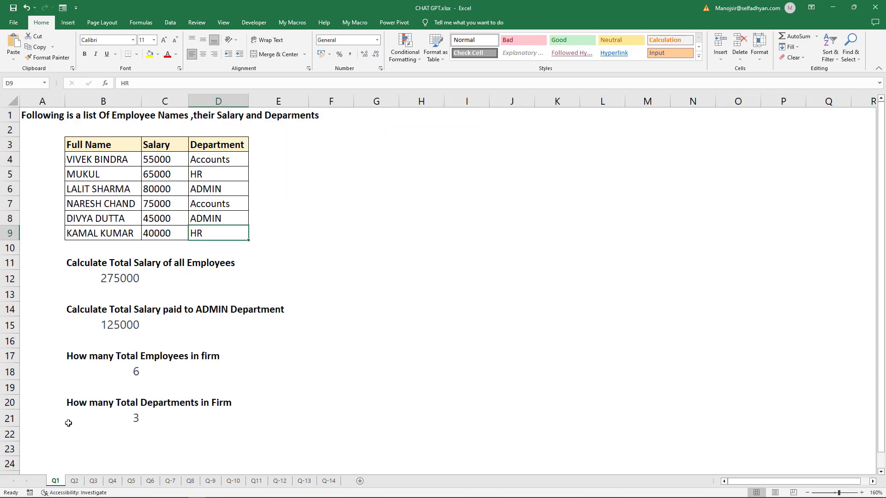